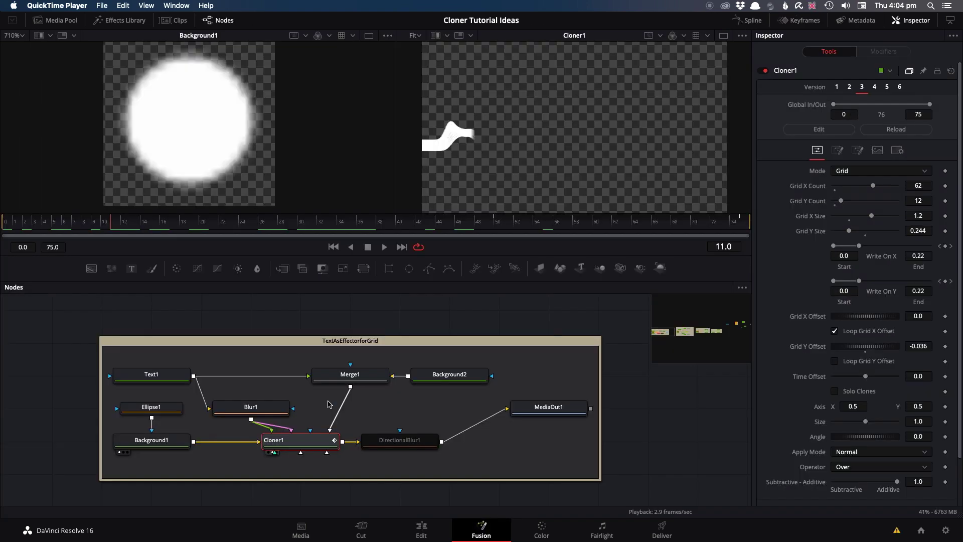
Select the Cloner1 node and scrub through its grid write-on animation up to frame 25.
{"action": "left_click", "coordinate": [299, 441]}
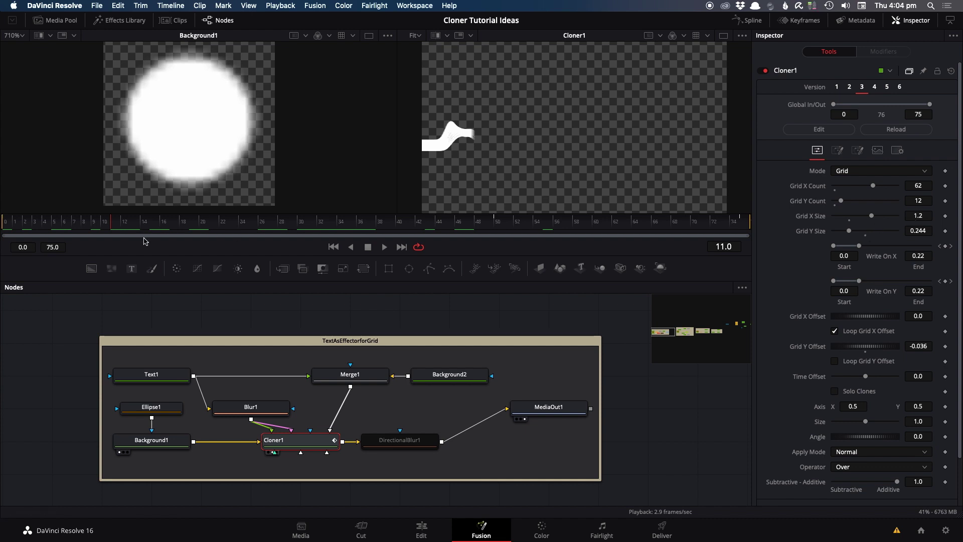
{"action": "left_click", "coordinate": [35, 221]}
{"action": "left_click_drag", "start_coordinate": [35, 221], "coordinate": [74, 223]}
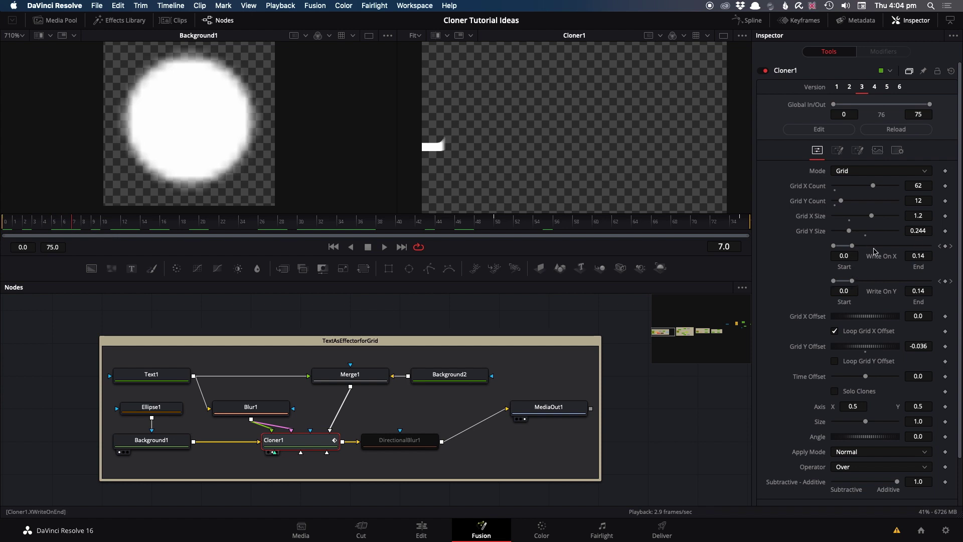
{"action": "left_click_drag", "start_coordinate": [123, 215], "coordinate": [219, 223]}
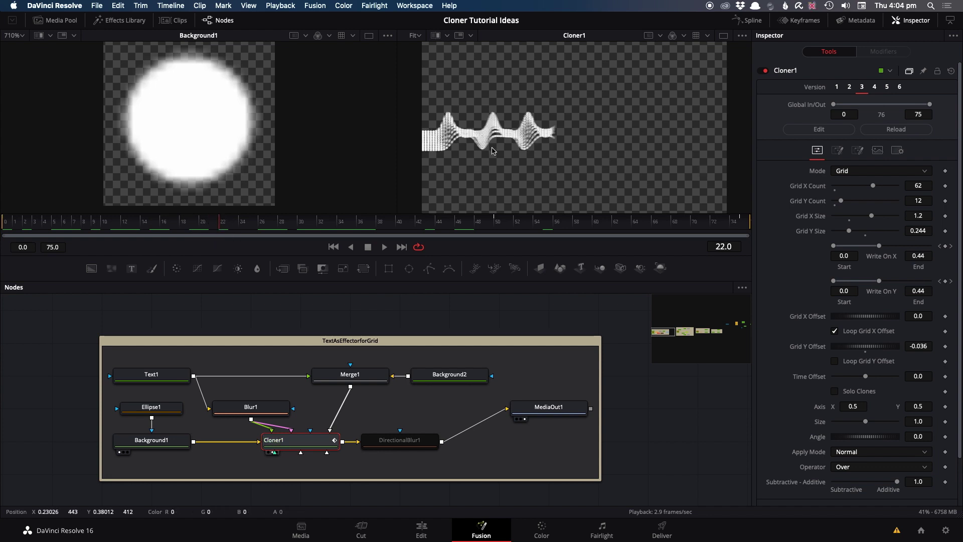
{"action": "left_click", "coordinate": [248, 221]}
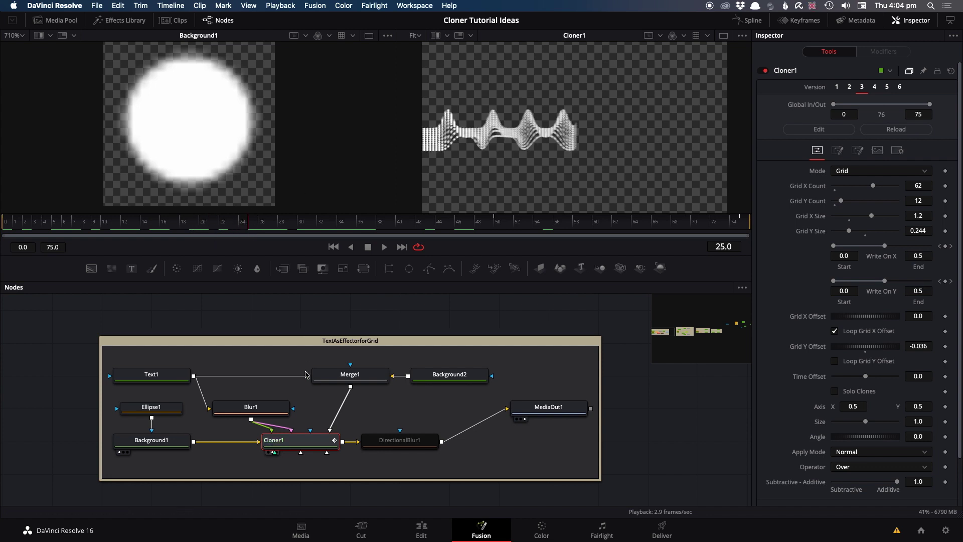
Show the Blur1 node's output in the first viewer with the whole CLONER text in frame.
{"action": "left_click", "coordinate": [236, 407]}
{"action": "key", "text": "1"}
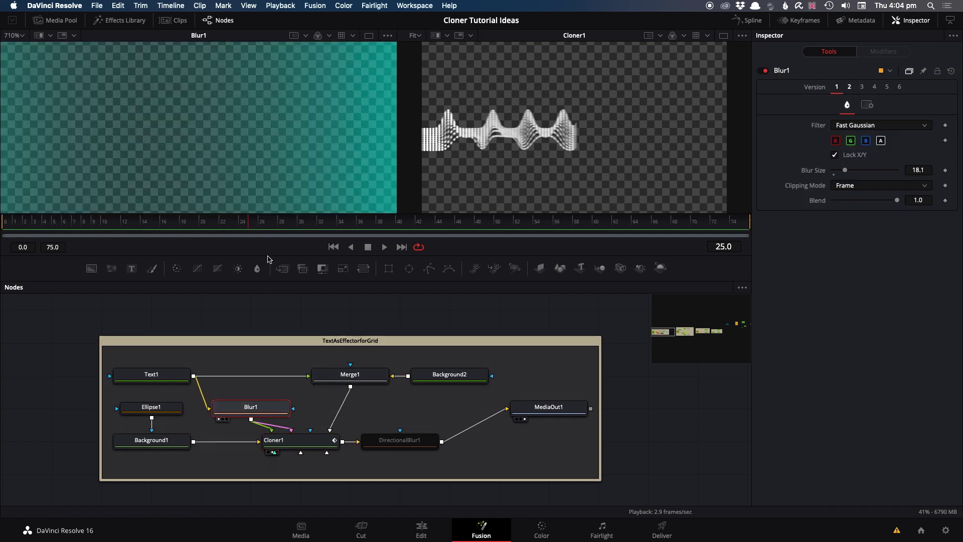
{"action": "scroll", "coordinate": [239, 164], "scroll_direction": "down", "scroll_amount": 10}
{"action": "scroll", "coordinate": [239, 164], "scroll_direction": "down", "scroll_amount": 4}
{"action": "left_click_drag", "start_coordinate": [240, 165], "coordinate": [189, 145]}
{"action": "scroll", "coordinate": [238, 176], "scroll_direction": "up", "scroll_amount": 3}
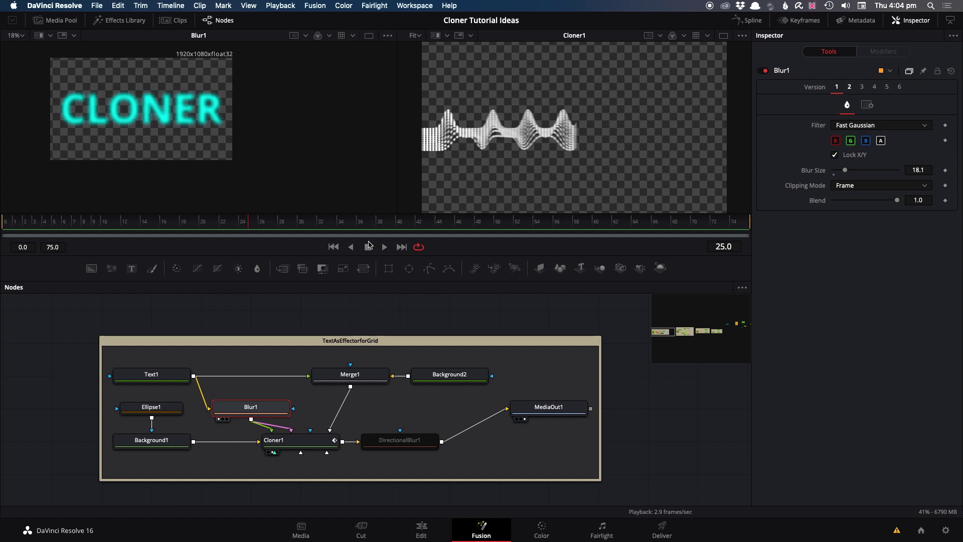
Scrub through the rest of the Cloner1 animation and inspect its Write On values.
{"action": "left_click_drag", "start_coordinate": [263, 226], "coordinate": [471, 257]}
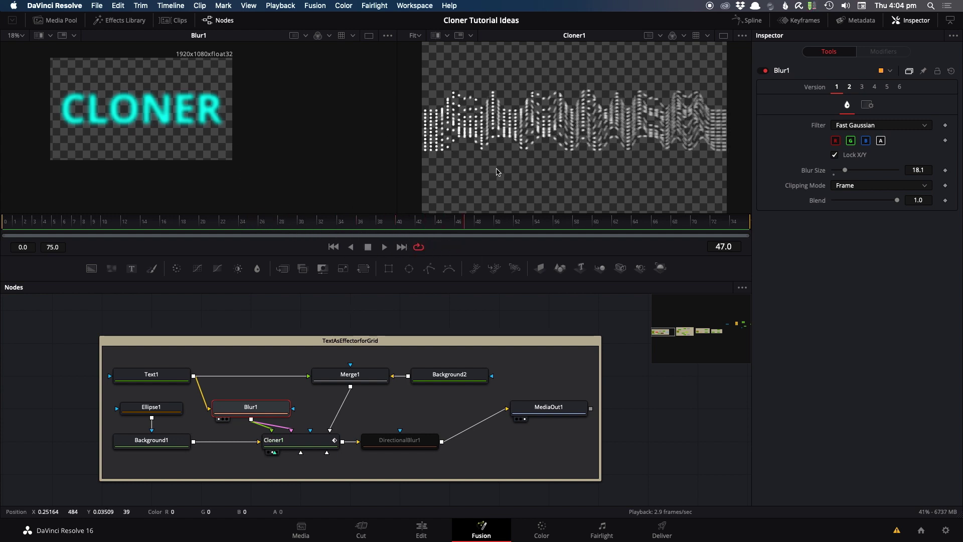
{"action": "scroll", "coordinate": [705, 131], "scroll_direction": "down", "scroll_amount": 2}
{"action": "left_click_drag", "start_coordinate": [704, 131], "coordinate": [627, 139]}
{"action": "left_click_drag", "start_coordinate": [462, 224], "coordinate": [612, 223]}
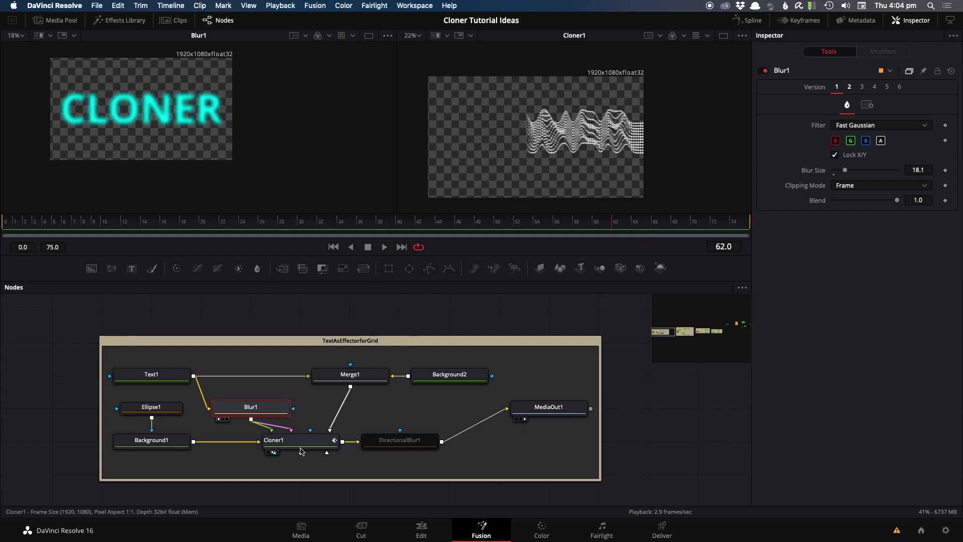
{"action": "left_click", "coordinate": [301, 443]}
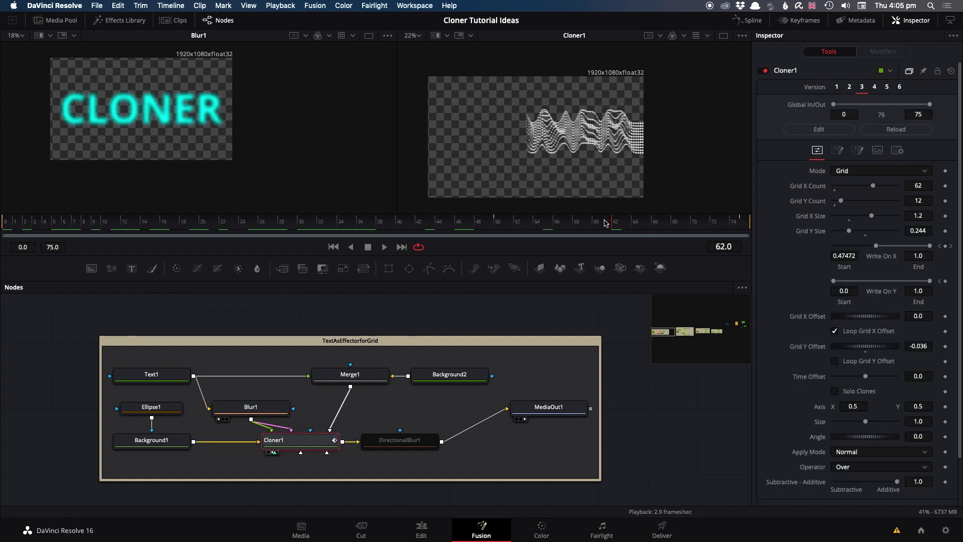
{"action": "left_click_drag", "start_coordinate": [623, 223], "coordinate": [734, 222]}
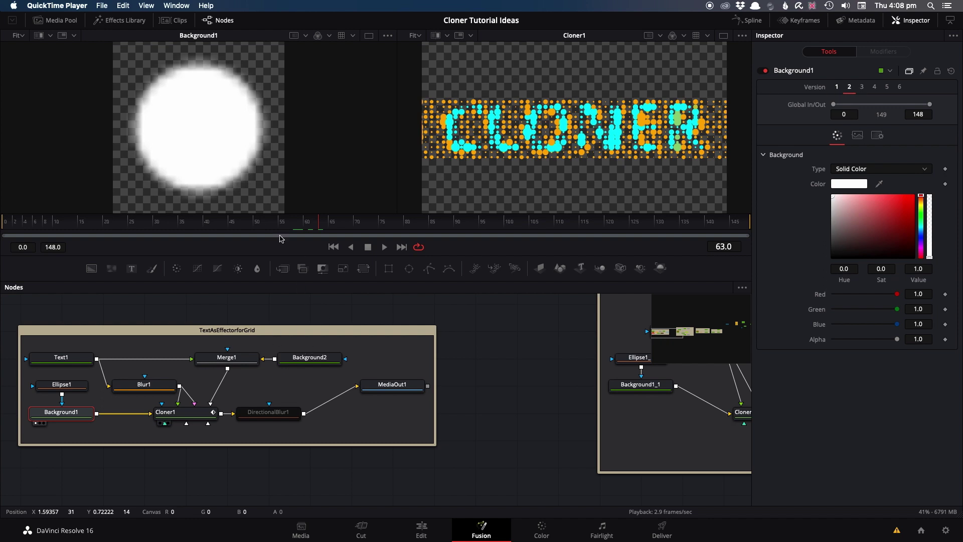
Inspect version 6 of the Cloner1 node and scrub its looping grid animation up to frame 56.
{"action": "left_click", "coordinate": [187, 411]}
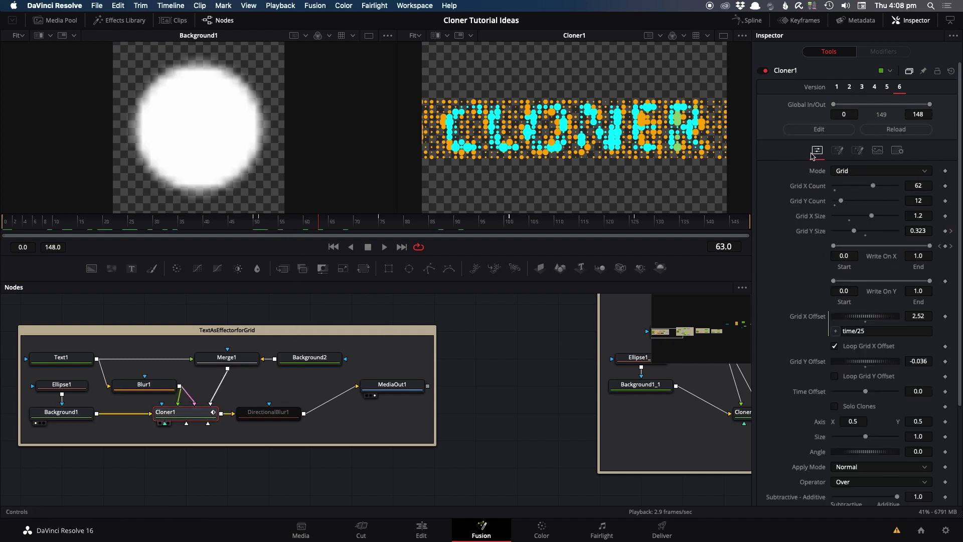
{"action": "left_click", "coordinate": [227, 222]}
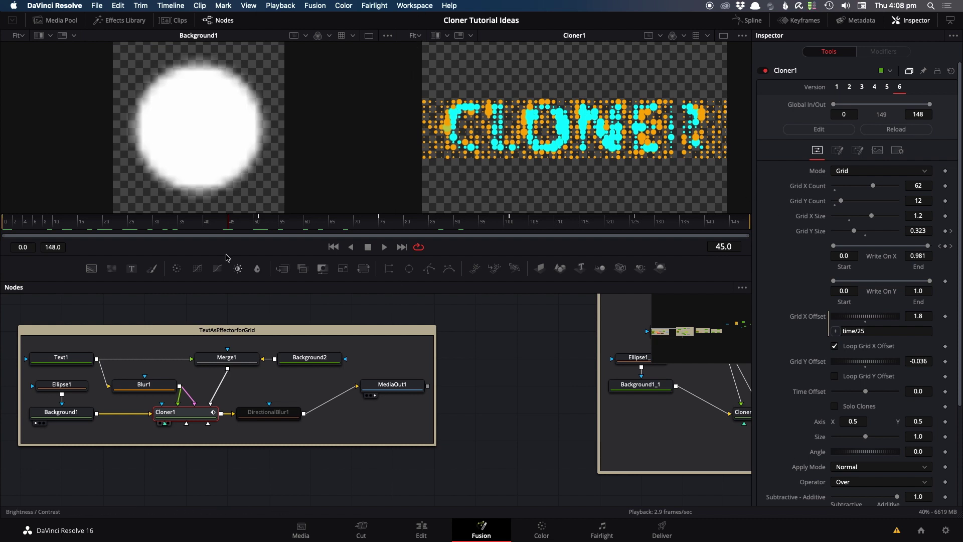
{"action": "left_click_drag", "start_coordinate": [144, 215], "coordinate": [168, 215]}
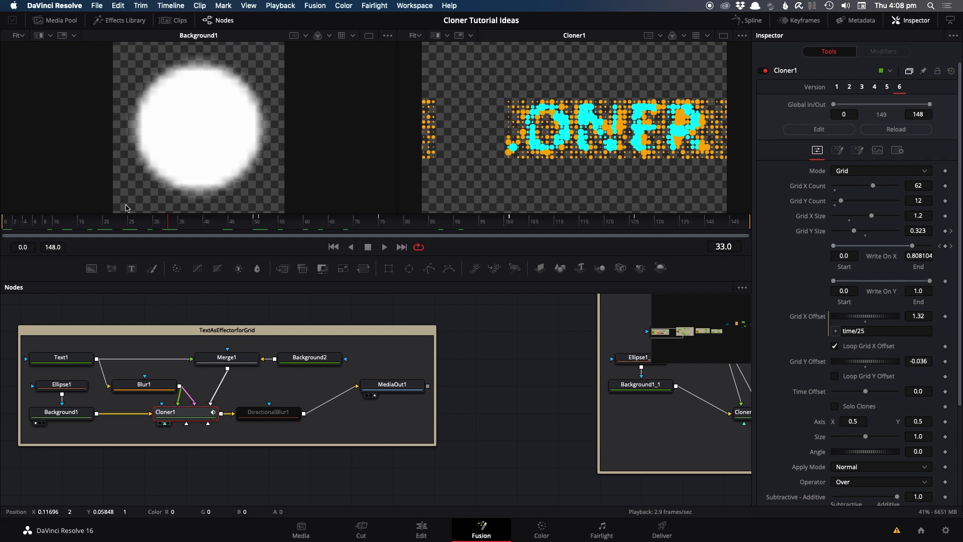
{"action": "left_click_drag", "start_coordinate": [30, 221], "coordinate": [281, 257]}
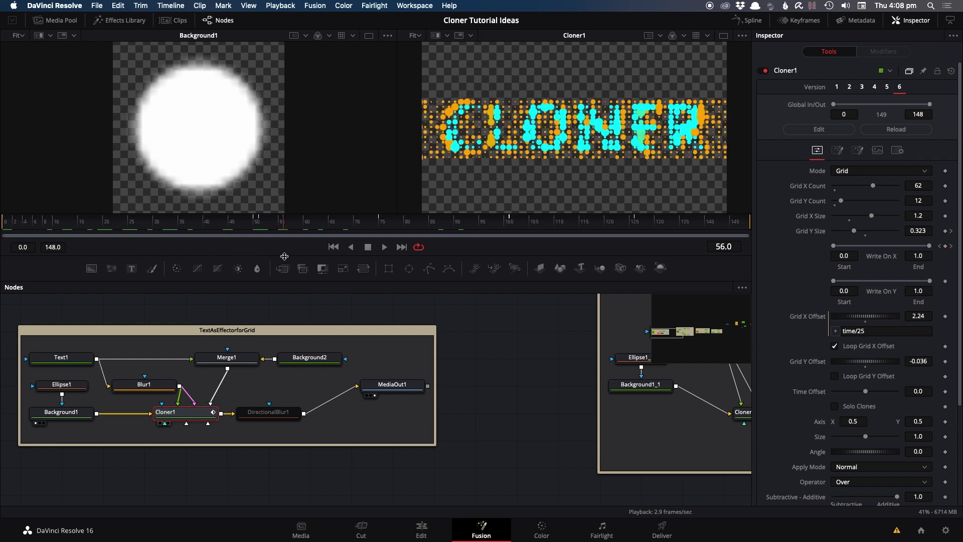
Show Blur1 in the first viewer and examine Cloner1's effector settings and its scaled dots up close.
{"action": "left_click", "coordinate": [159, 386]}
{"action": "key", "text": "1"}
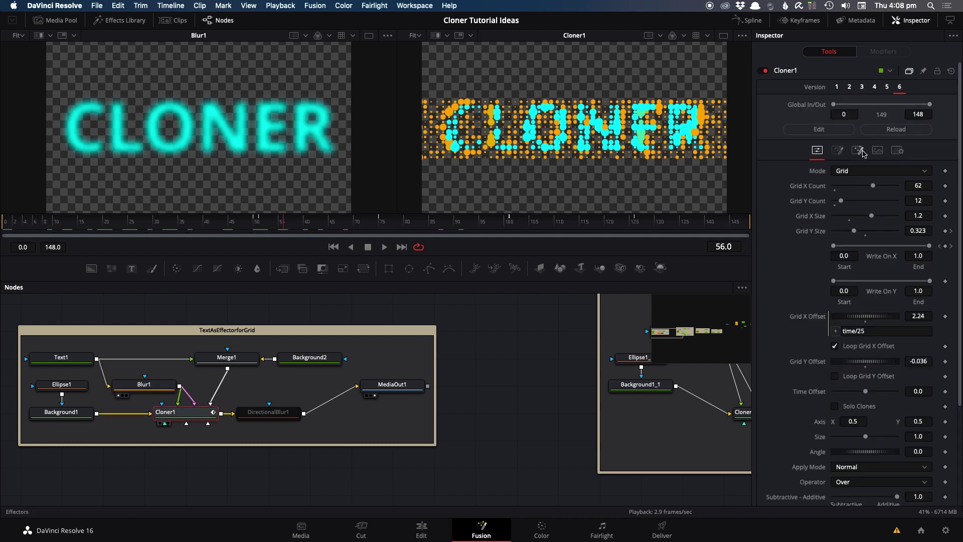
{"action": "left_click", "coordinate": [858, 151]}
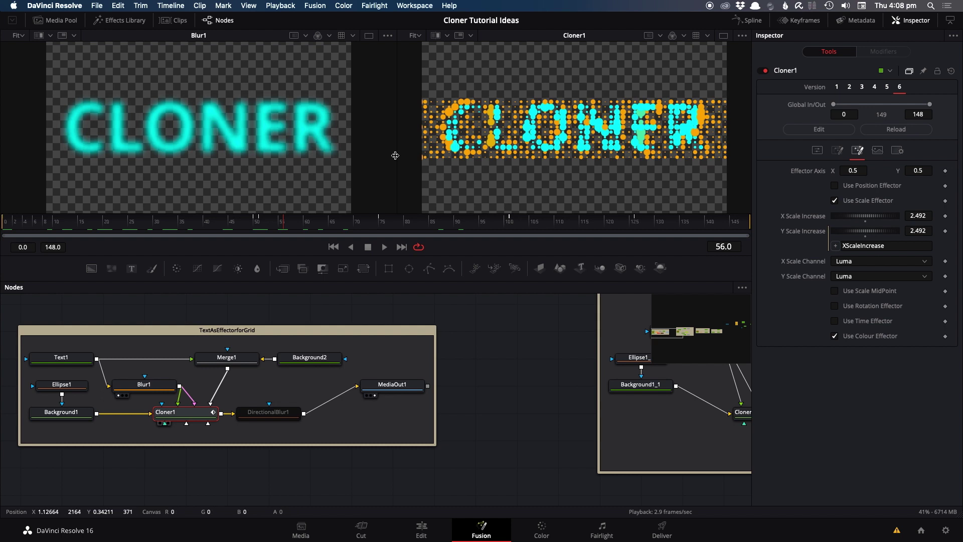
{"action": "scroll", "coordinate": [591, 93], "scroll_direction": "up", "scroll_amount": 5}
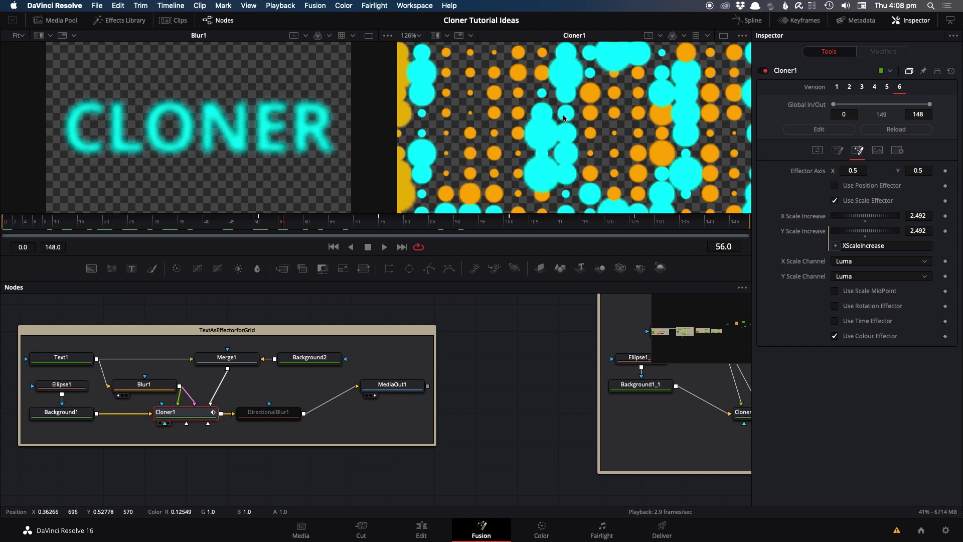
{"action": "scroll", "coordinate": [565, 118], "scroll_direction": "down", "scroll_amount": 2}
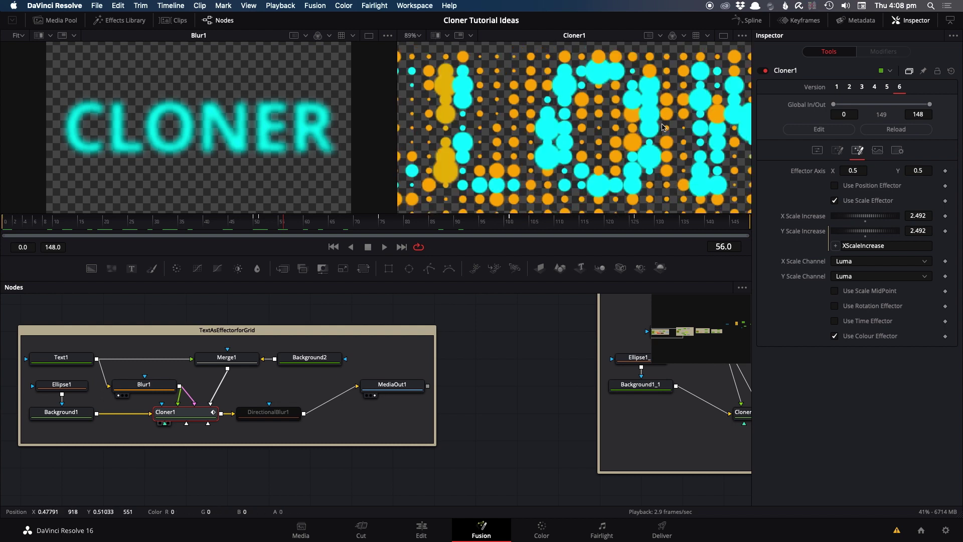
Compare Blur1 in the first viewer with Merge1's colour source in the second, then return Cloner1 to the second viewer.
{"action": "key", "text": "1"}
{"action": "left_click", "coordinate": [144, 384]}
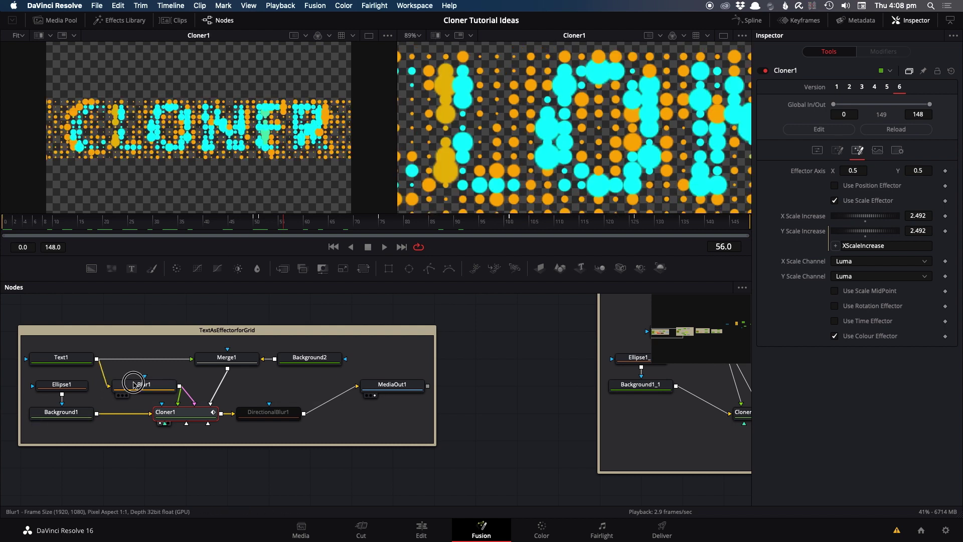
{"action": "key", "text": "1"}
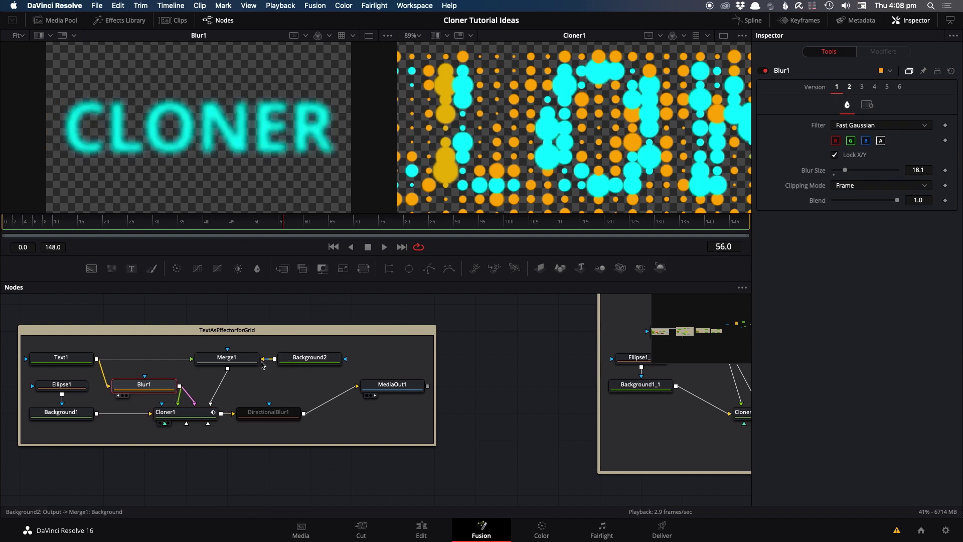
{"action": "left_click", "coordinate": [232, 357]}
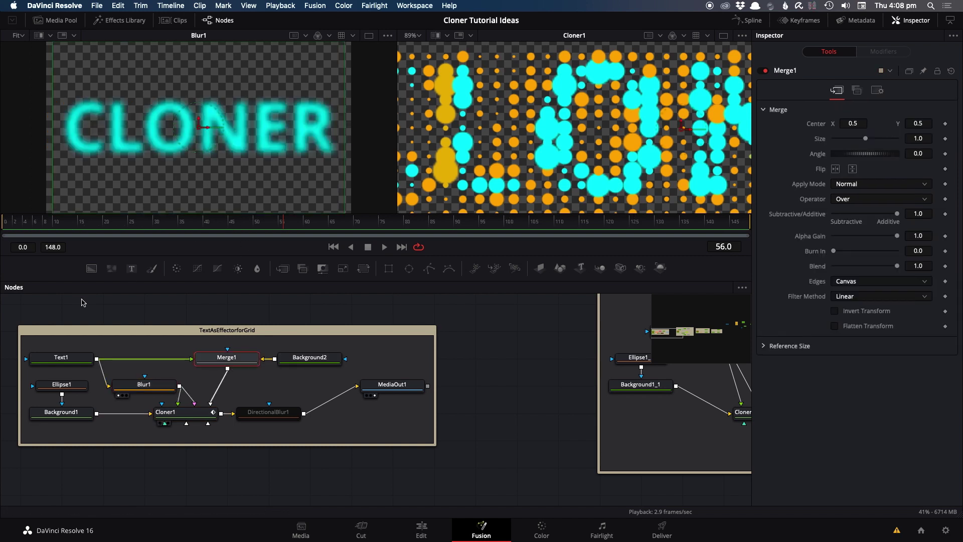
{"action": "key", "text": "2"}
{"action": "scroll", "coordinate": [701, 155], "scroll_direction": "down", "scroll_amount": 5}
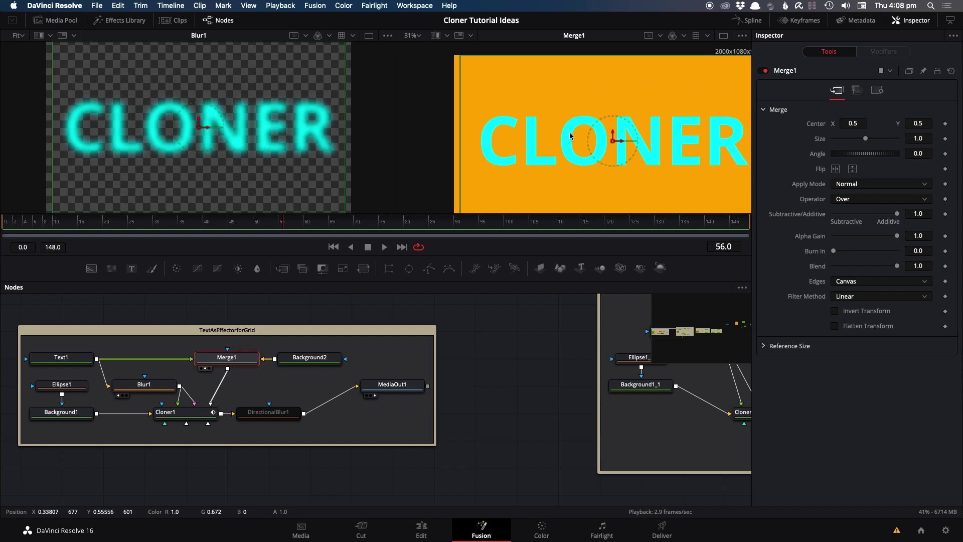
{"action": "left_click", "coordinate": [195, 412]}
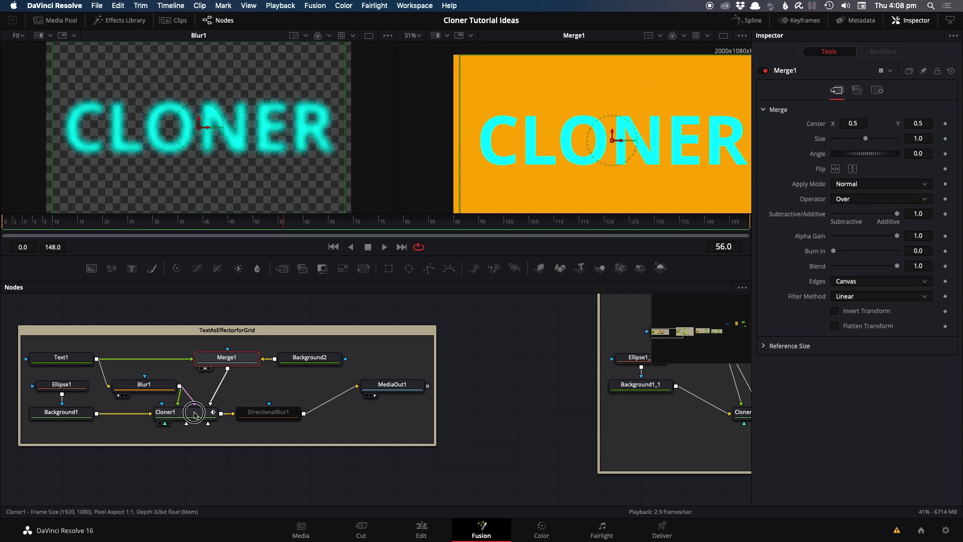
{"action": "key", "text": "2"}
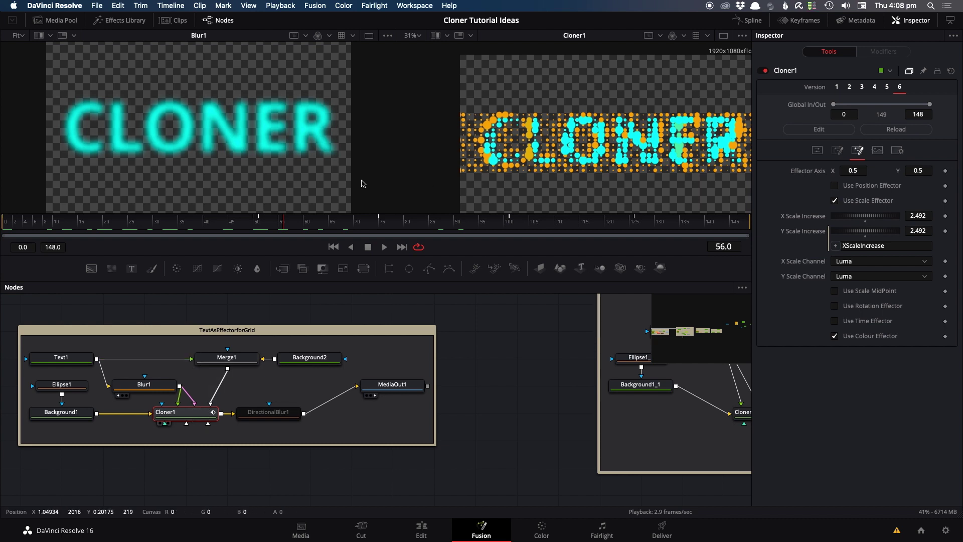
Play the remaining part of Cloner1's animation while examining its grid controls and node settings.
{"action": "left_click_drag", "start_coordinate": [308, 222], "coordinate": [492, 236]}
{"action": "key", "text": "space"}
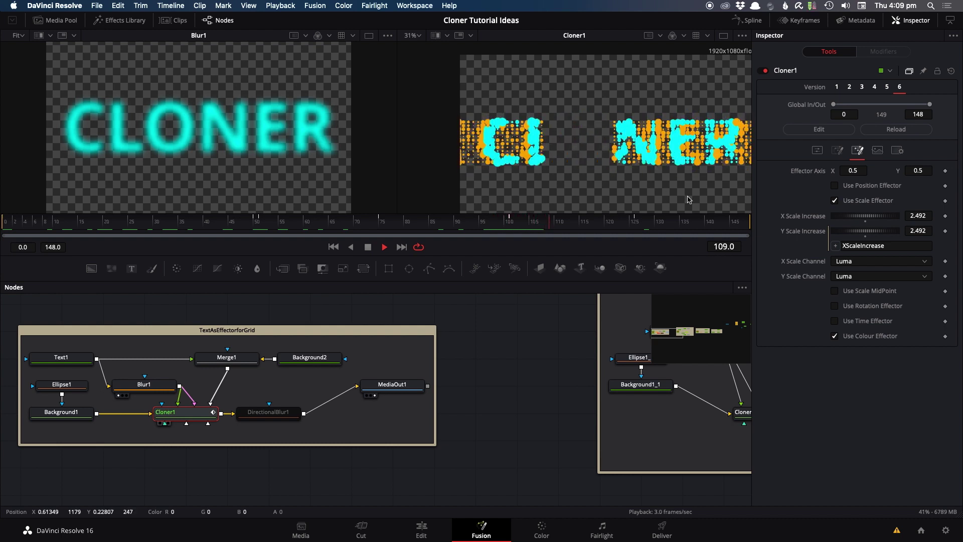
{"action": "key", "text": "space"}
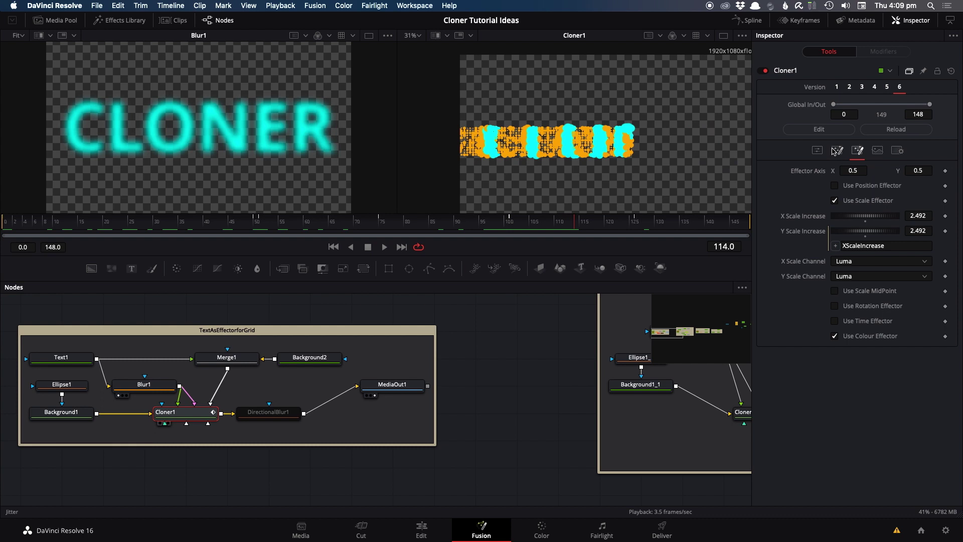
{"action": "left_click", "coordinate": [818, 151]}
{"action": "key", "text": "space"}
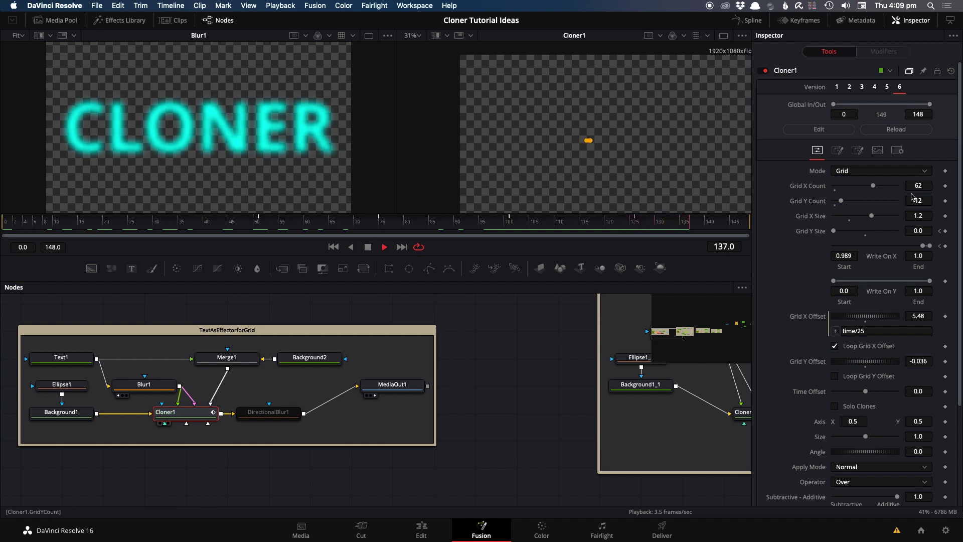
{"action": "key", "text": "space"}
{"action": "left_click", "coordinate": [897, 150]}
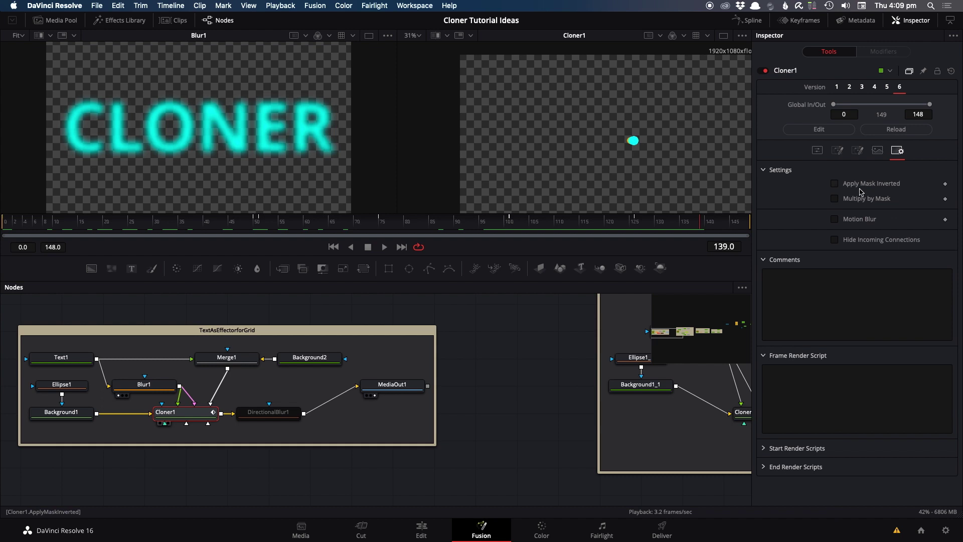
{"action": "key", "text": "space"}
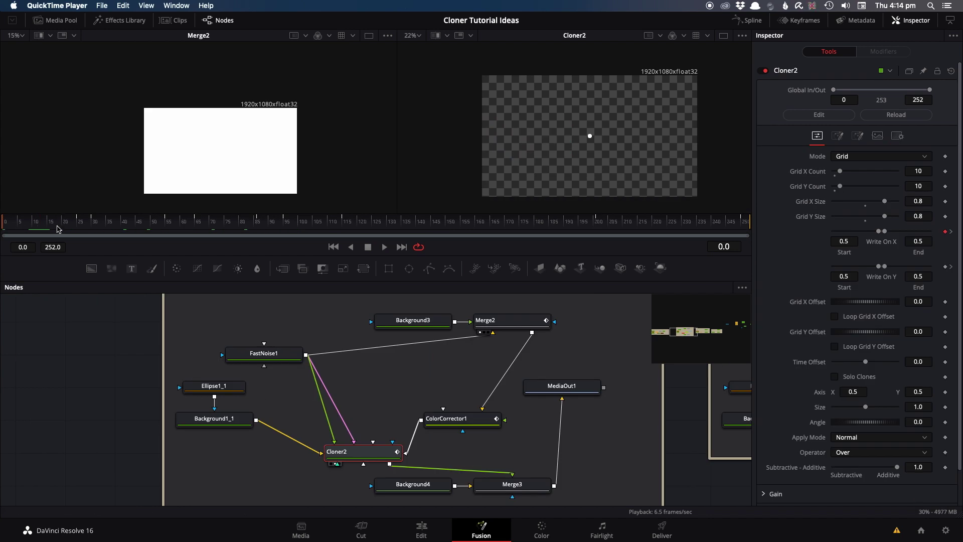
Show Background1_1 in the first viewer and scrub Cloner2's write-on animation to frame 54.
{"action": "left_click_drag", "start_coordinate": [252, 426], "coordinate": [258, 185]}
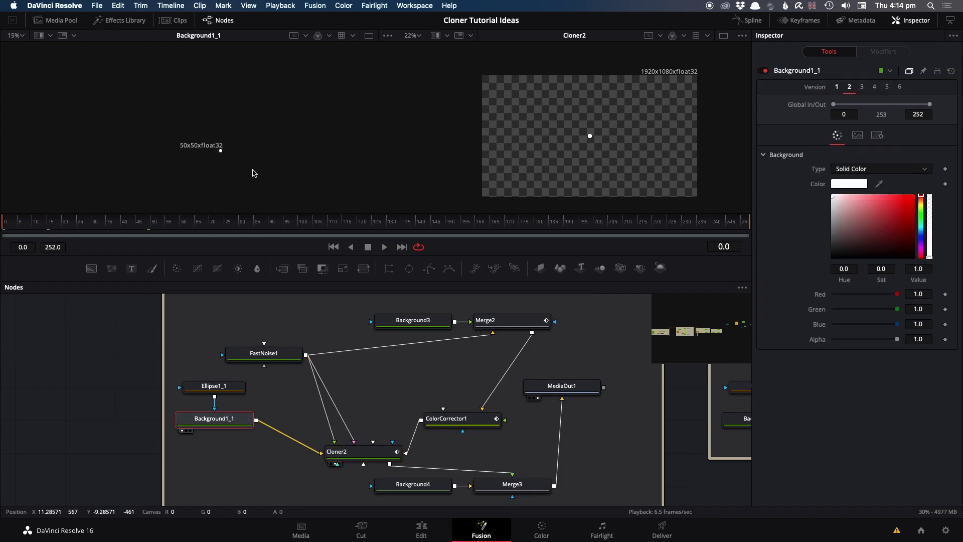
{"action": "left_click", "coordinate": [361, 451]}
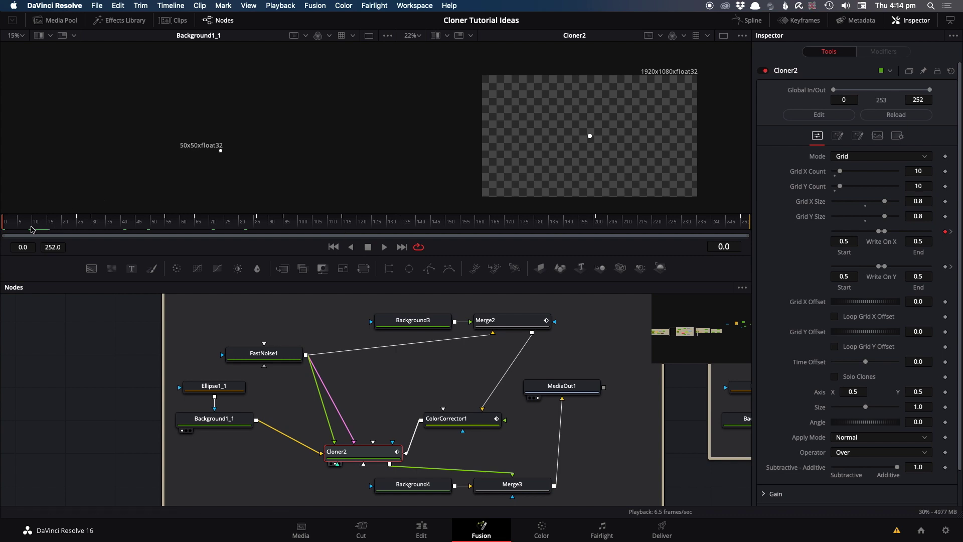
{"action": "left_click_drag", "start_coordinate": [9, 229], "coordinate": [163, 239]}
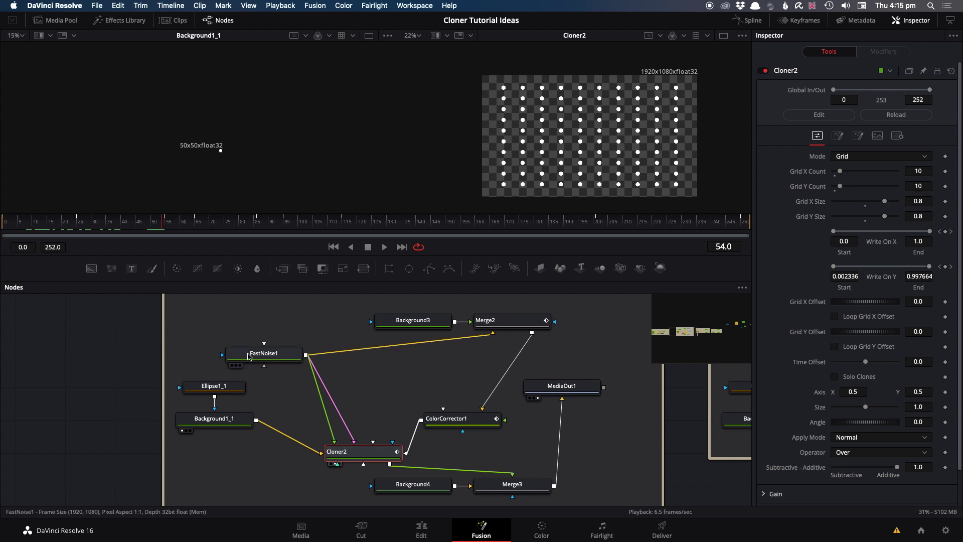
Show FastNoise1 in the first viewer and examine Cloner2's effector settings at frame 86.
{"action": "left_click", "coordinate": [251, 351]}
{"action": "key", "text": "1"}
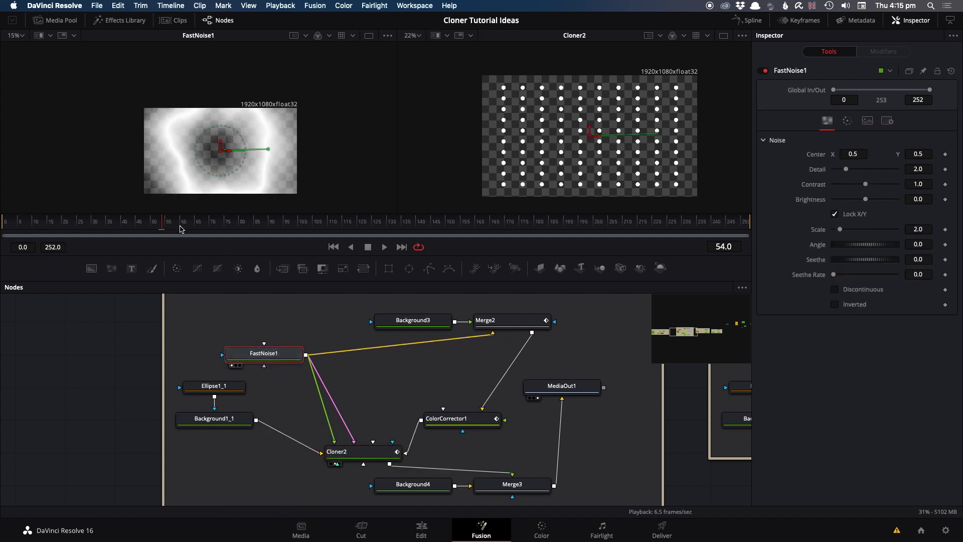
{"action": "left_click_drag", "start_coordinate": [174, 229], "coordinate": [260, 232]}
{"action": "left_click", "coordinate": [365, 453]}
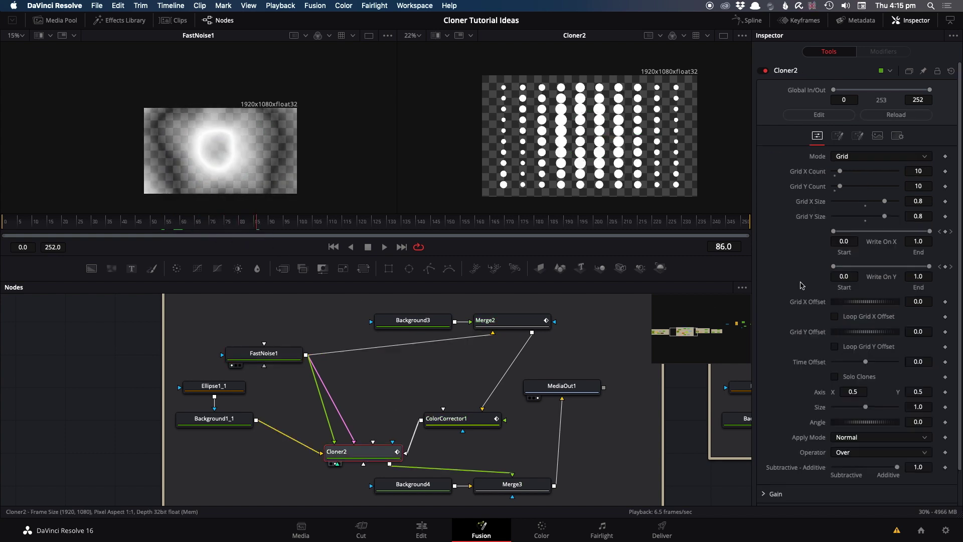
{"action": "left_click", "coordinate": [857, 136]}
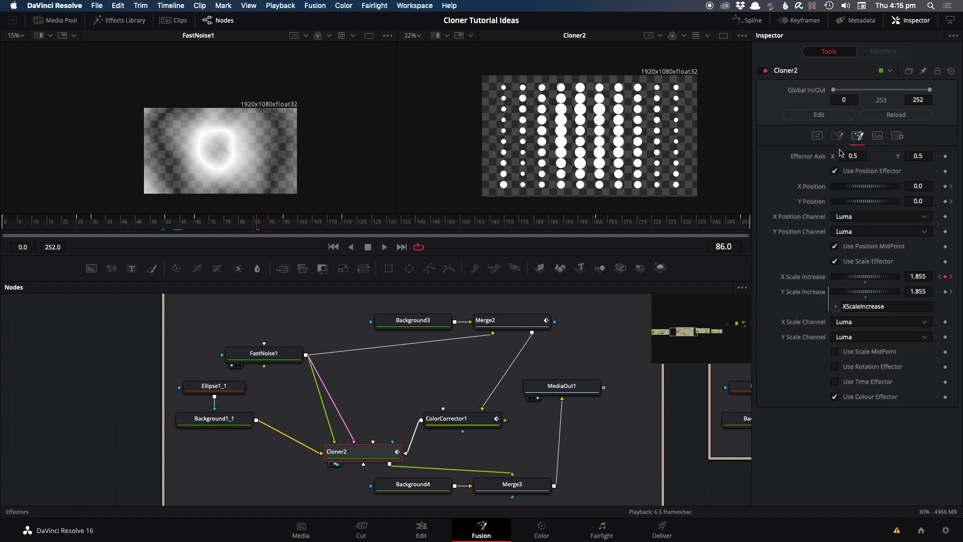
Scrub Cloner2's animation between frames 66 and 142 to examine its keyframed scale and position effector values.
{"action": "left_click_drag", "start_coordinate": [227, 223], "coordinate": [200, 224]}
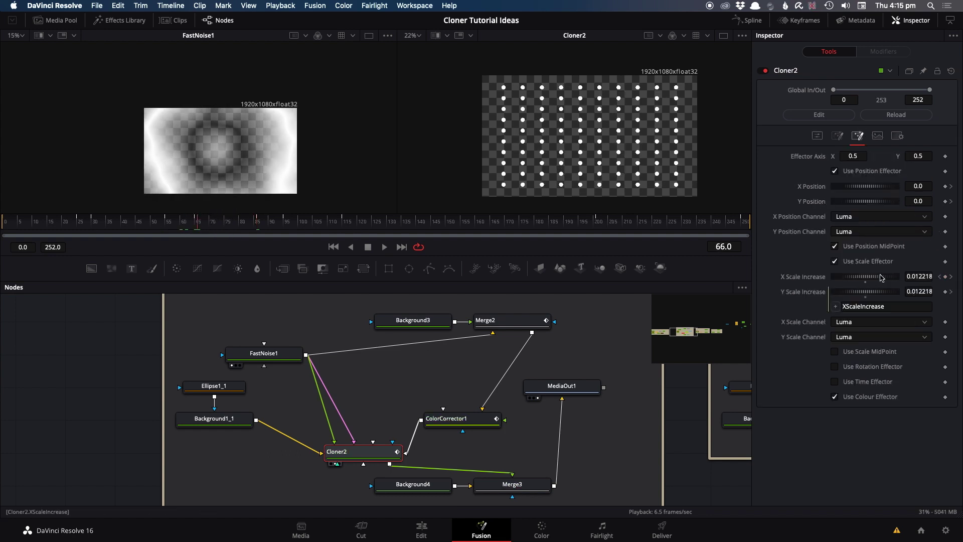
{"action": "left_click_drag", "start_coordinate": [201, 223], "coordinate": [230, 227]}
{"action": "left_click_drag", "start_coordinate": [233, 225], "coordinate": [286, 225]}
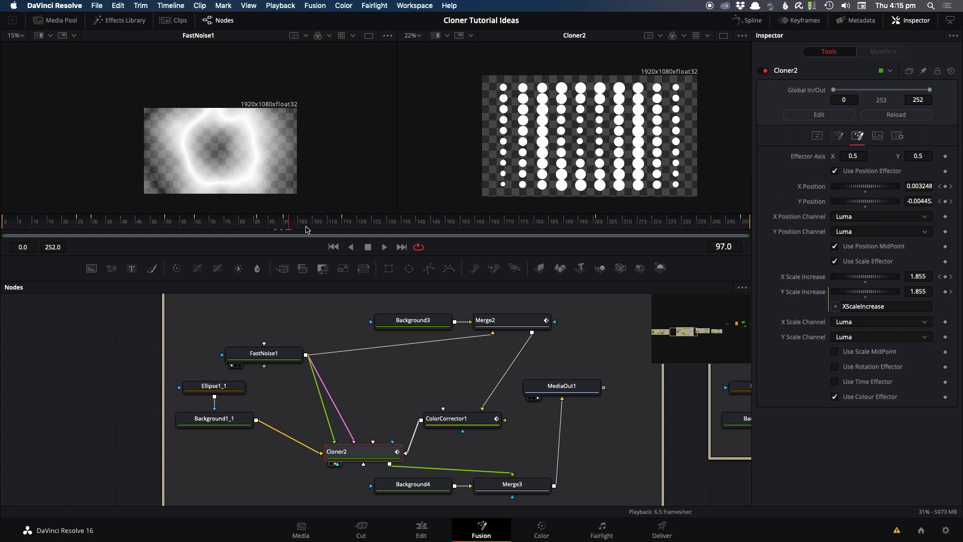
{"action": "left_click", "coordinate": [293, 225]}
{"action": "left_click_drag", "start_coordinate": [292, 225], "coordinate": [420, 235]}
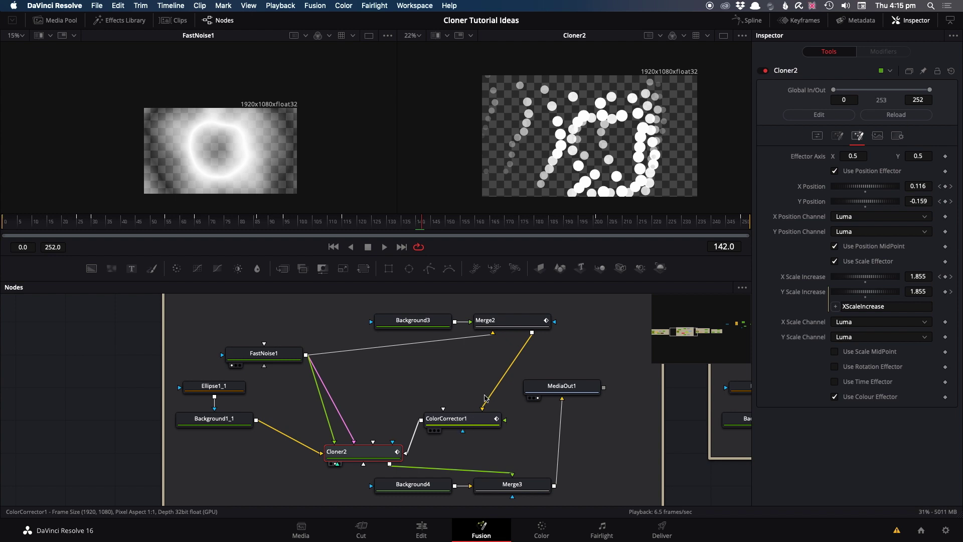
Show ColorCorrector1 in the second viewer, scrub to frame 160, and return Cloner2 to that viewer.
{"action": "left_click", "coordinate": [468, 424]}
{"action": "key", "text": "2"}
{"action": "left_click_drag", "start_coordinate": [429, 233], "coordinate": [476, 233]}
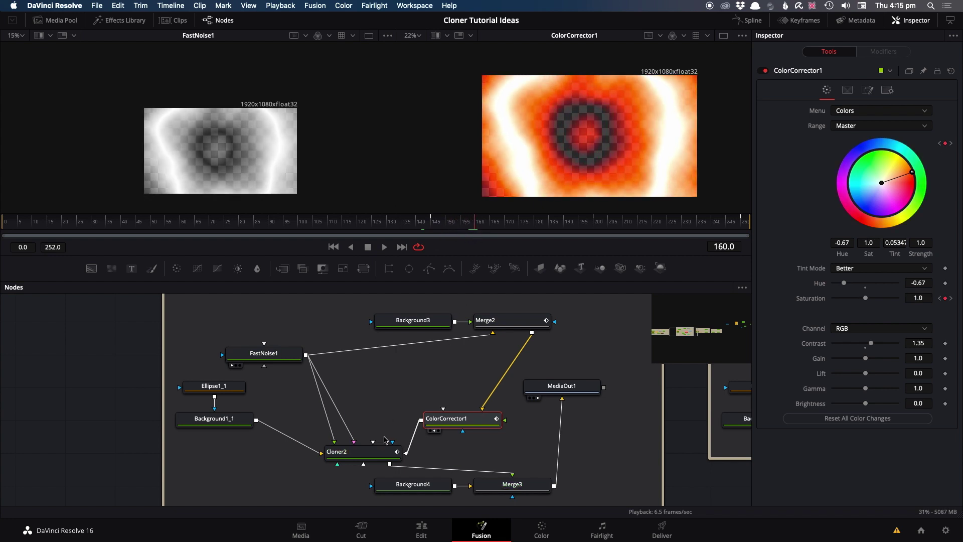
{"action": "left_click", "coordinate": [351, 451]}
{"action": "key", "text": "2"}
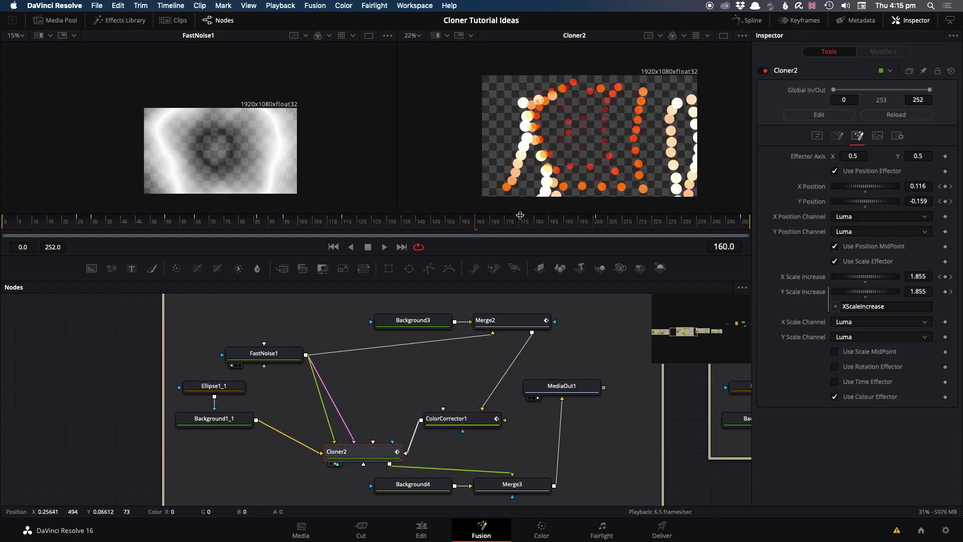
Scrub through the rest of Cloner2's animation and examine its grid write-on controls from frame 226.
{"action": "left_click_drag", "start_coordinate": [485, 225], "coordinate": [670, 229]}
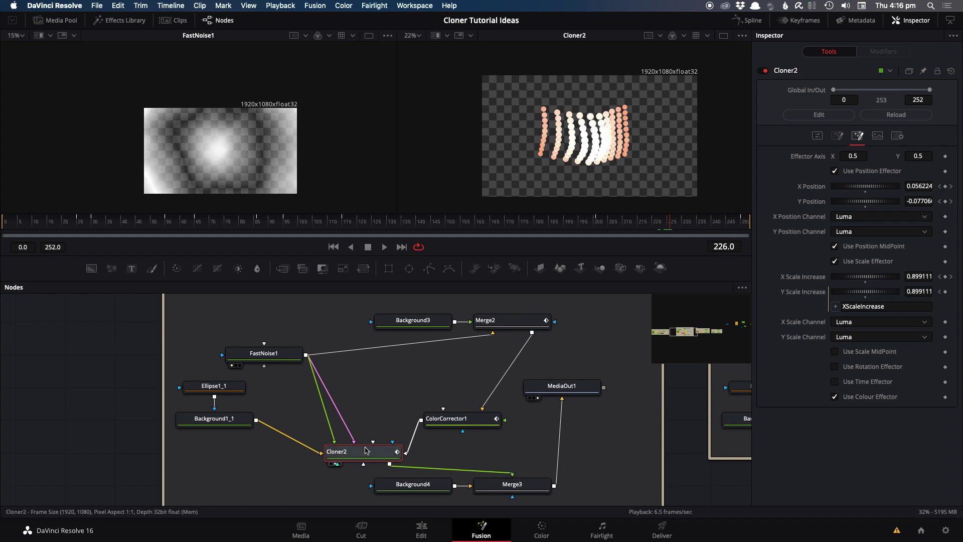
{"action": "left_click", "coordinate": [817, 136]}
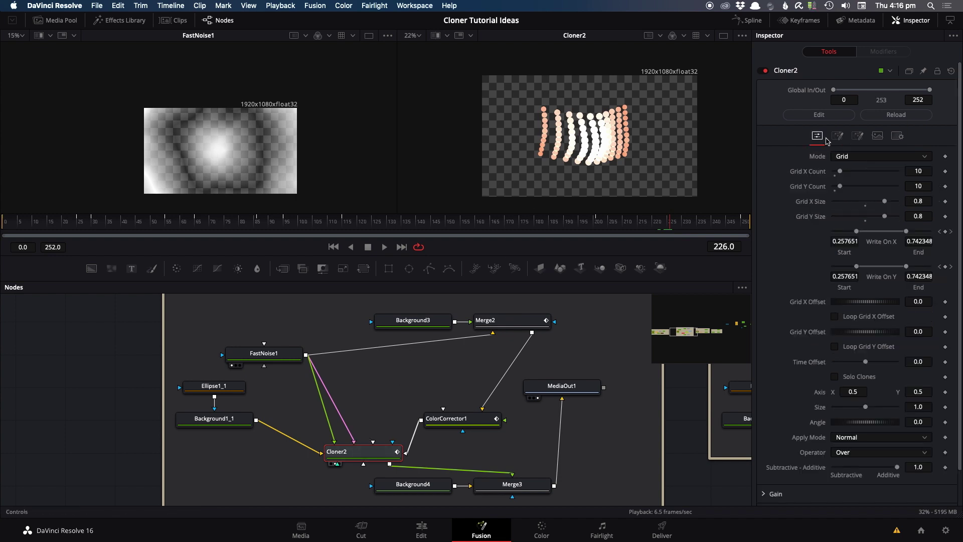
{"action": "left_click_drag", "start_coordinate": [672, 222], "coordinate": [737, 225]}
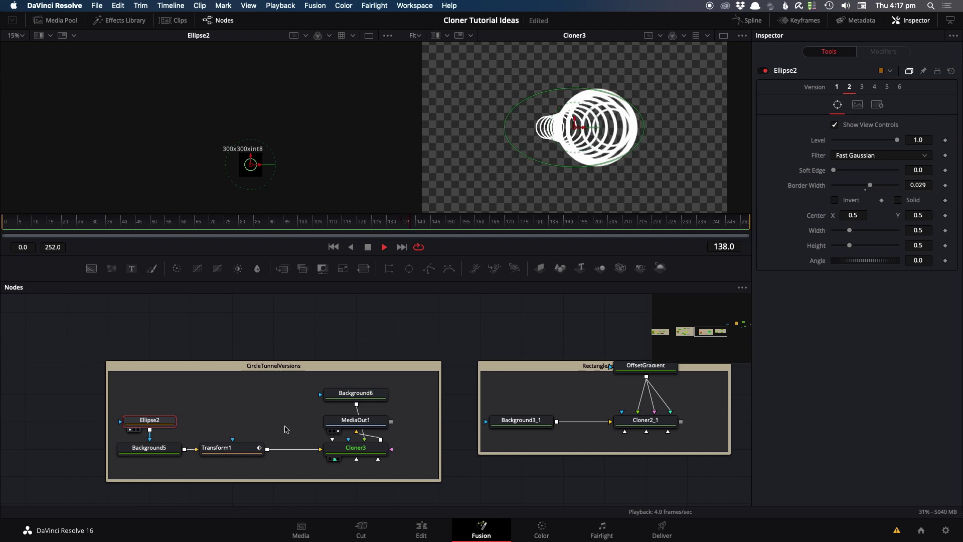
Show Transform1 in the second viewer during playback and examine the circle's animated size beside Ellipse2.
{"action": "left_click", "coordinate": [218, 447]}
{"action": "key", "text": "2"}
{"action": "scroll", "coordinate": [254, 183], "scroll_direction": "up", "scroll_amount": 10}
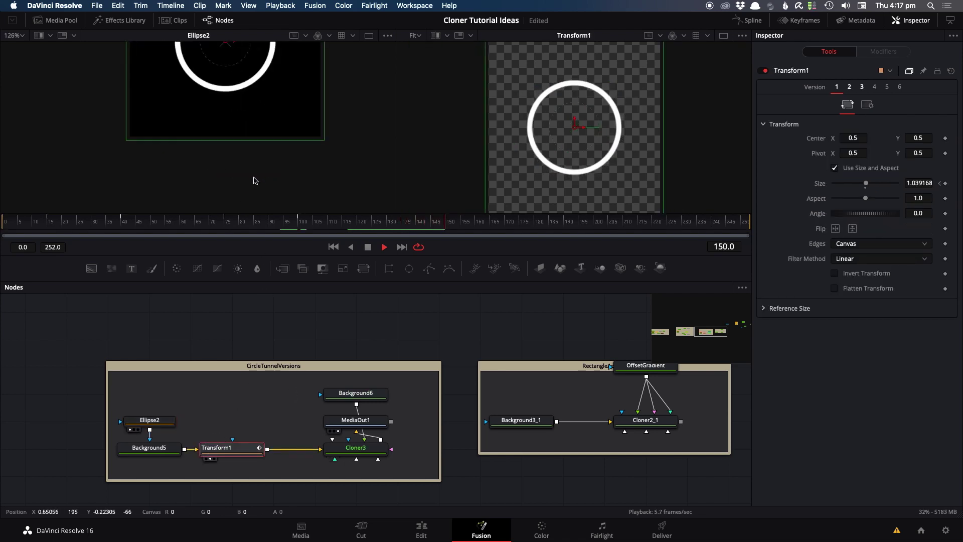
{"action": "scroll", "coordinate": [274, 189], "scroll_direction": "up", "scroll_amount": 3}
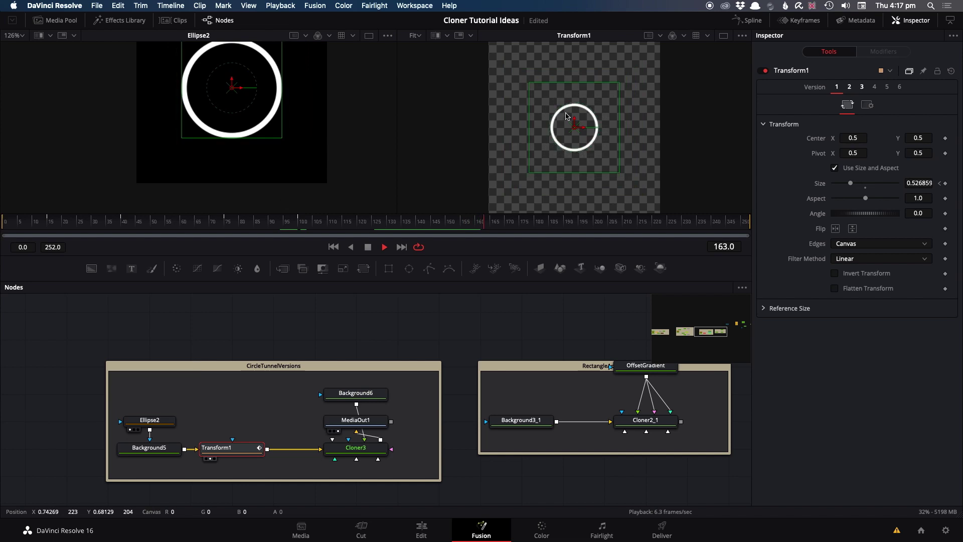
Examine Cloner3's grid and effector settings and show Cloner3 in the second viewer during playback.
{"action": "left_click", "coordinate": [336, 449]}
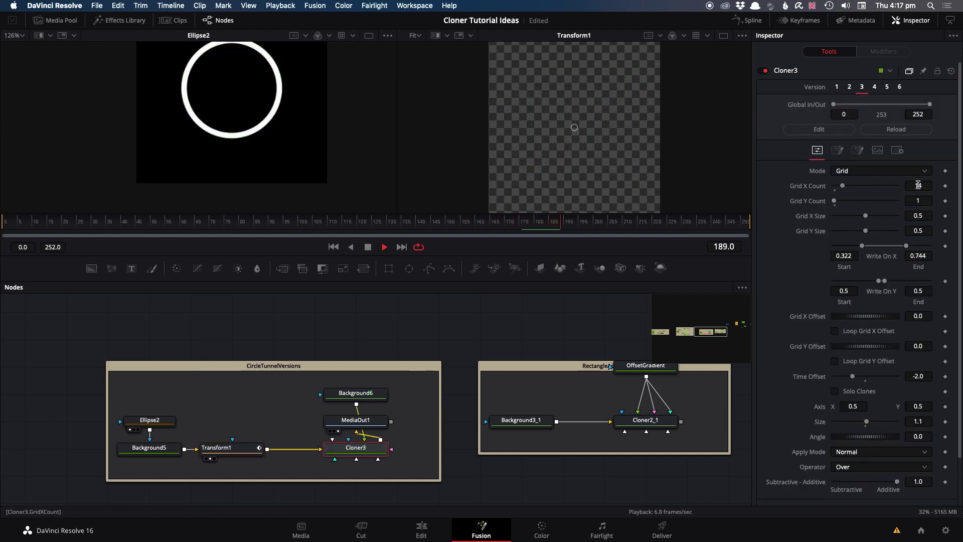
{"action": "scroll", "coordinate": [643, 138], "scroll_direction": "down", "scroll_amount": 5}
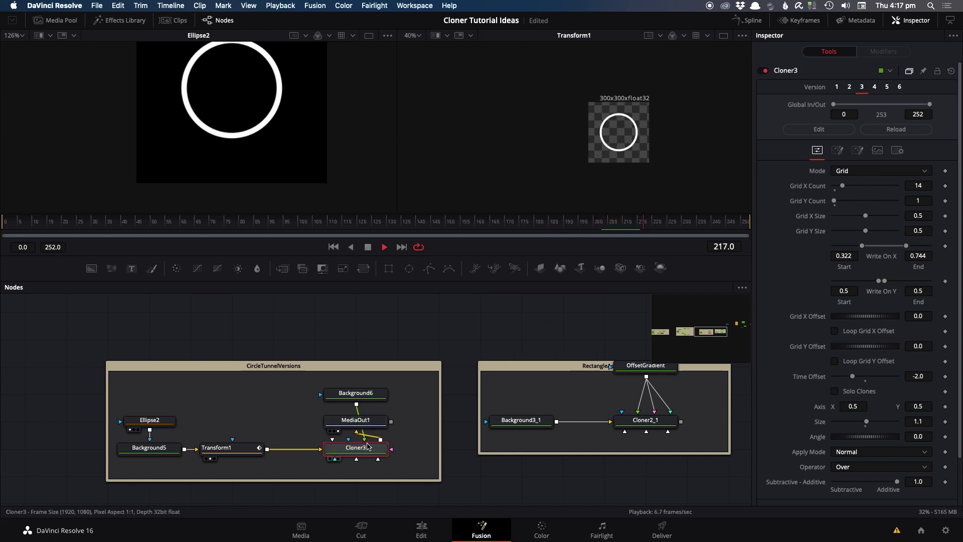
{"action": "left_click", "coordinate": [857, 151]}
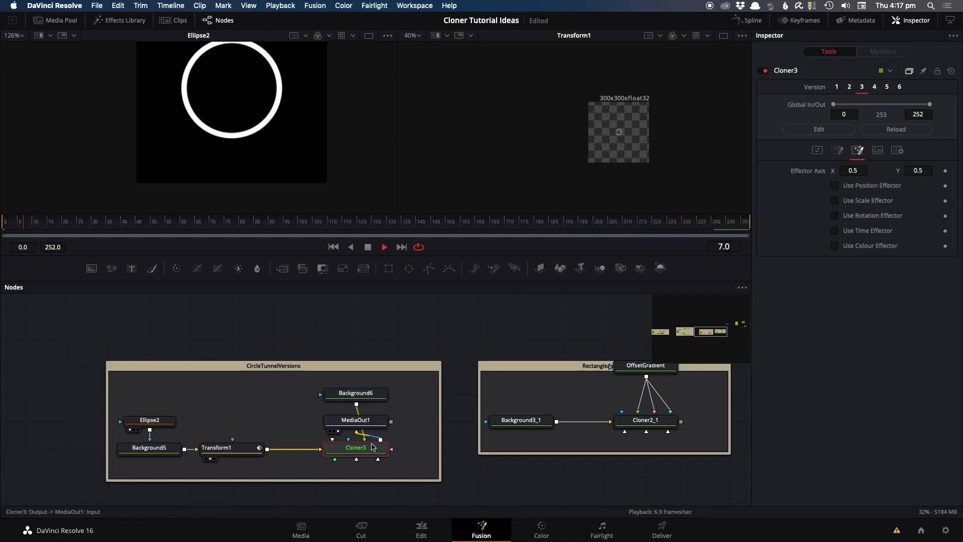
{"action": "key", "text": "2"}
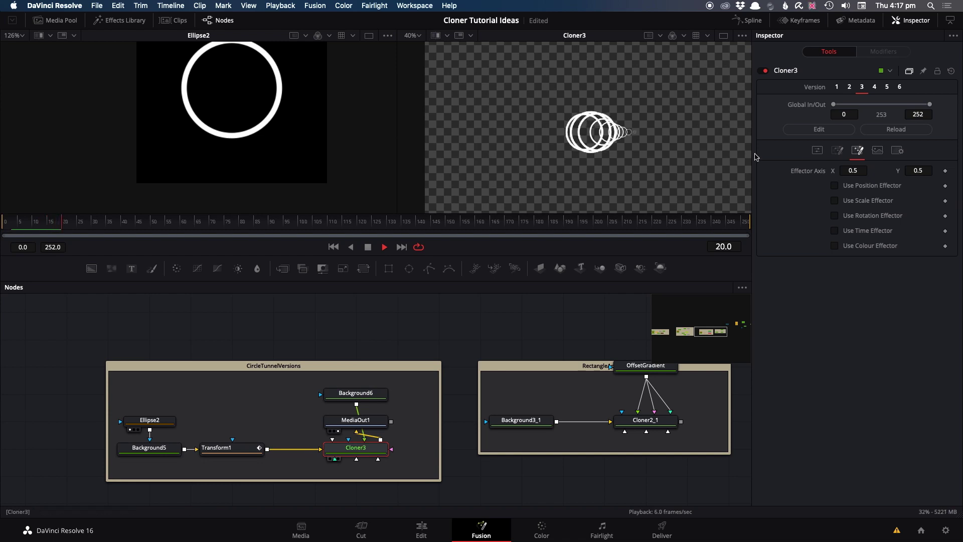
{"action": "left_click", "coordinate": [818, 151]}
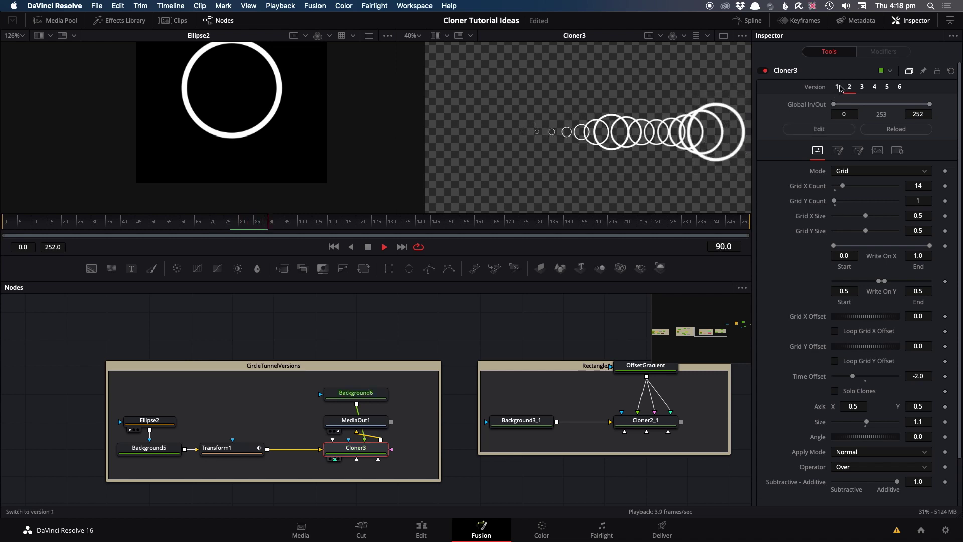
Compare Cloner3's versions 4 and 5 with the effector settings open, and return to version 4.
{"action": "left_click", "coordinate": [858, 150]}
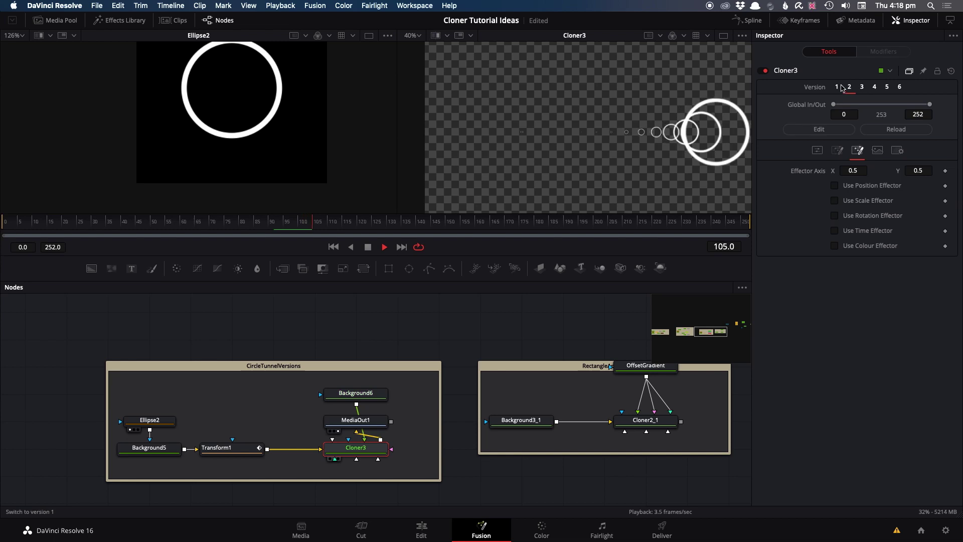
{"action": "left_click", "coordinate": [875, 86]}
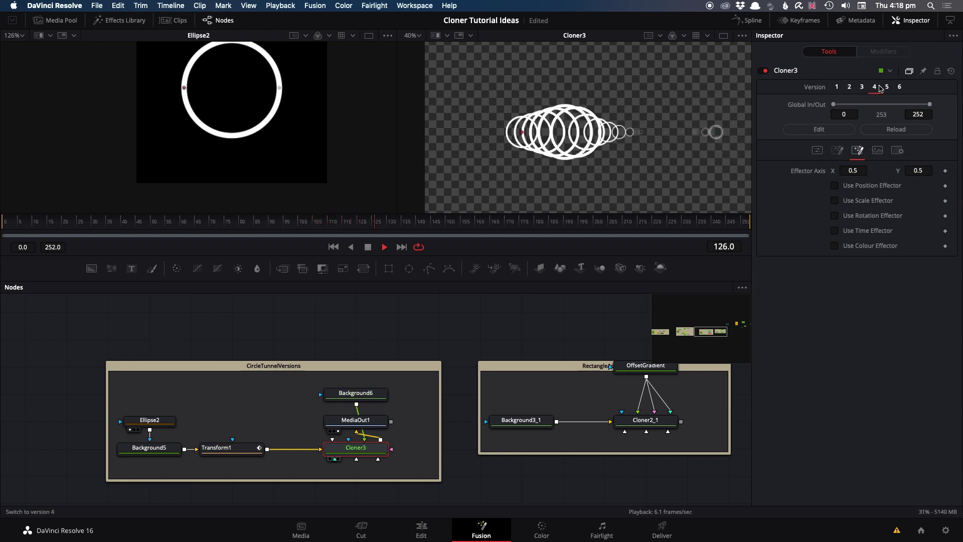
{"action": "left_click", "coordinate": [887, 88]}
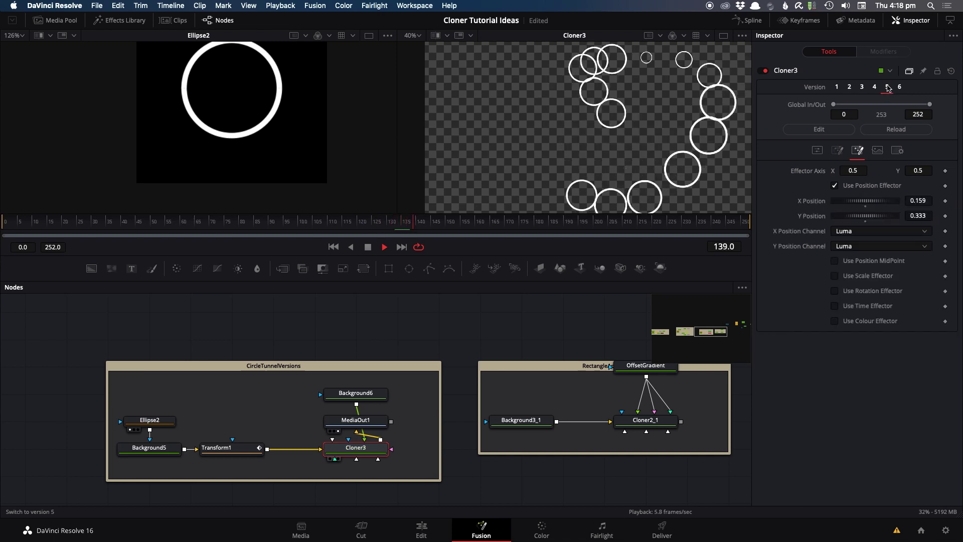
{"action": "scroll", "coordinate": [728, 122], "scroll_direction": "down", "scroll_amount": 3}
{"action": "left_click_drag", "start_coordinate": [726, 121], "coordinate": [677, 121]}
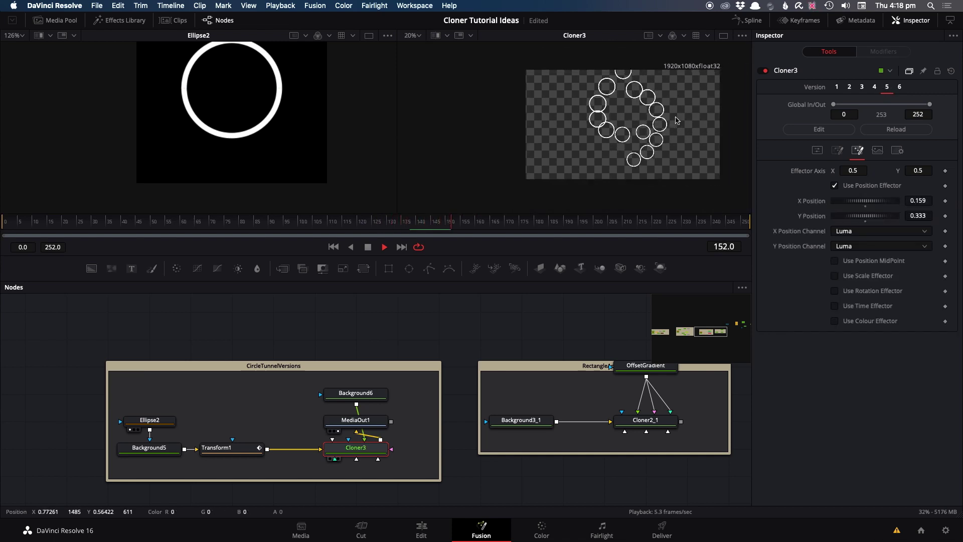
{"action": "left_click", "coordinate": [875, 88]}
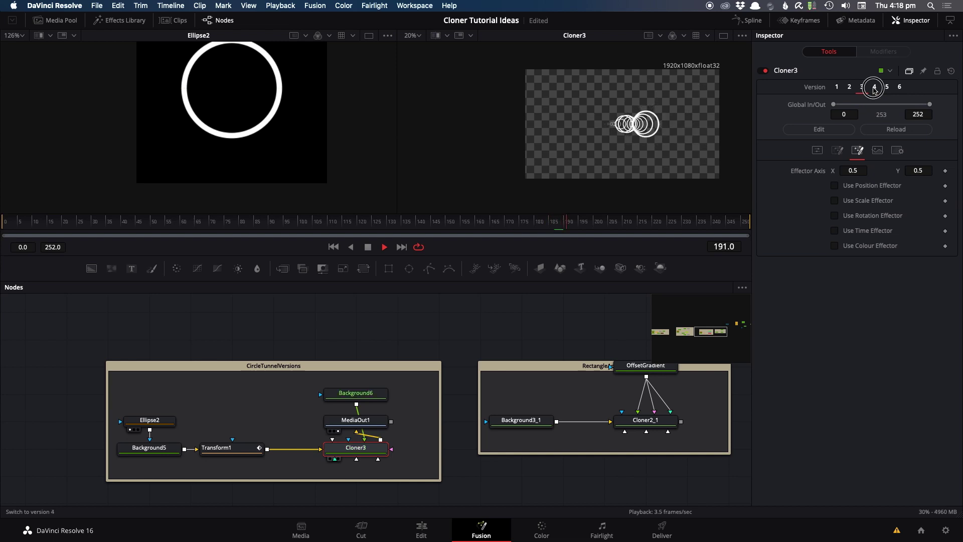
{"action": "scroll", "coordinate": [674, 130], "scroll_direction": "up", "scroll_amount": 2}
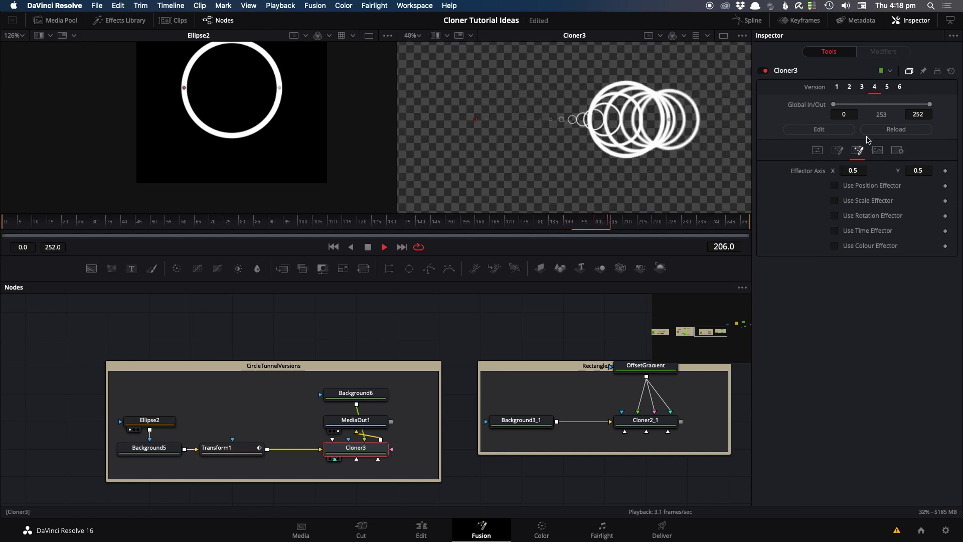
Show Transform1 in the first viewer and switch it to version 2.
{"action": "left_click", "coordinate": [208, 448]}
{"action": "key", "text": "1"}
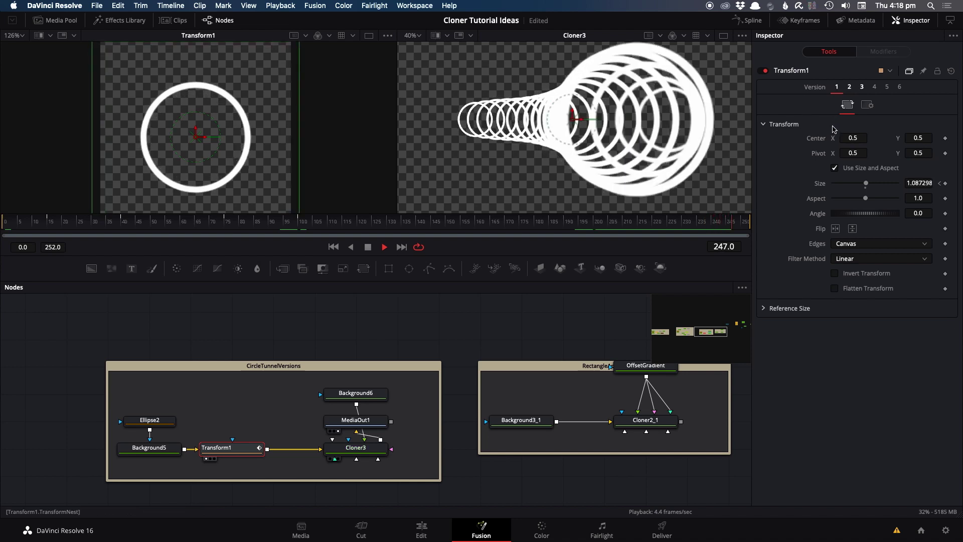
{"action": "left_click", "coordinate": [849, 87]}
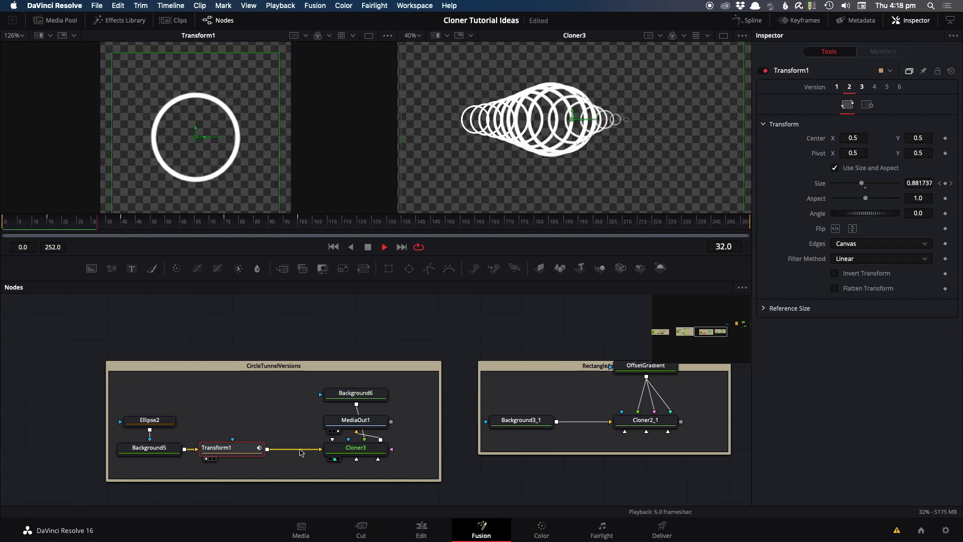
Compare Cloner3's versions 2, 1, 3 and 4 with its grid controls open during playback.
{"action": "left_click", "coordinate": [353, 448]}
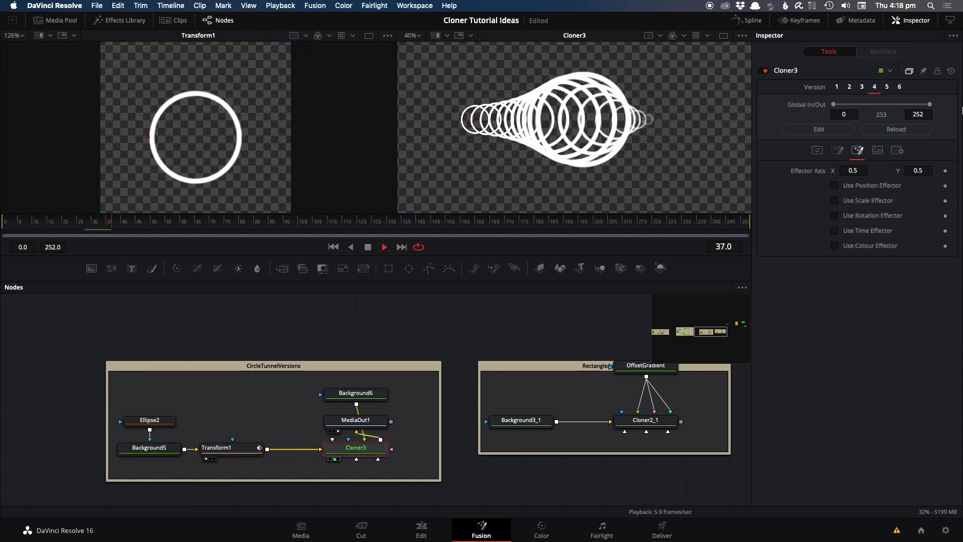
{"action": "left_click", "coordinate": [816, 149]}
{"action": "left_click", "coordinate": [850, 88]}
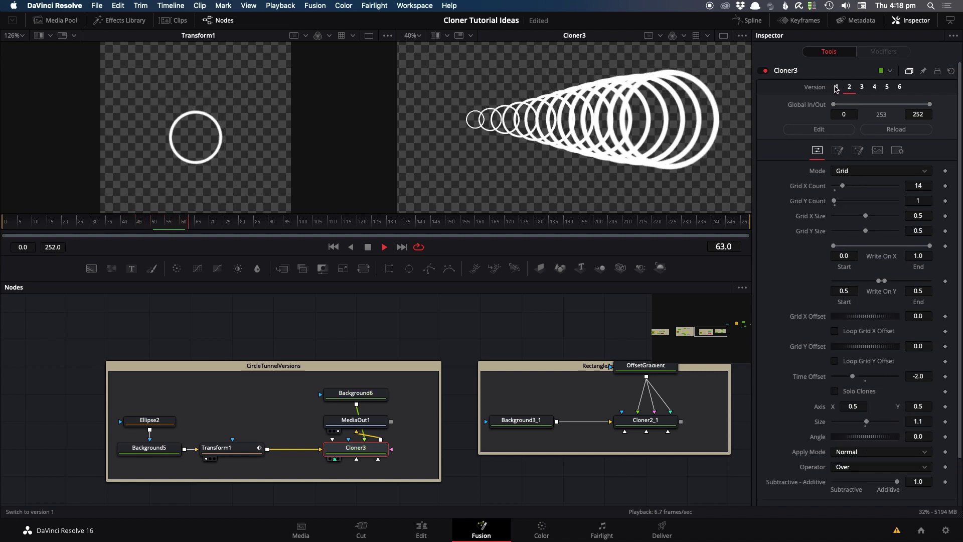
{"action": "left_click", "coordinate": [836, 88]}
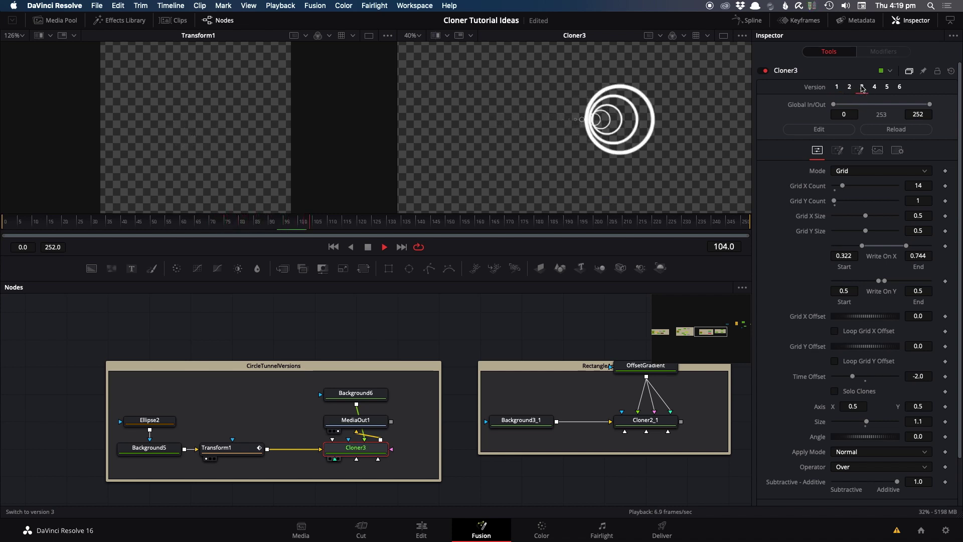
{"action": "left_click", "coordinate": [873, 87]}
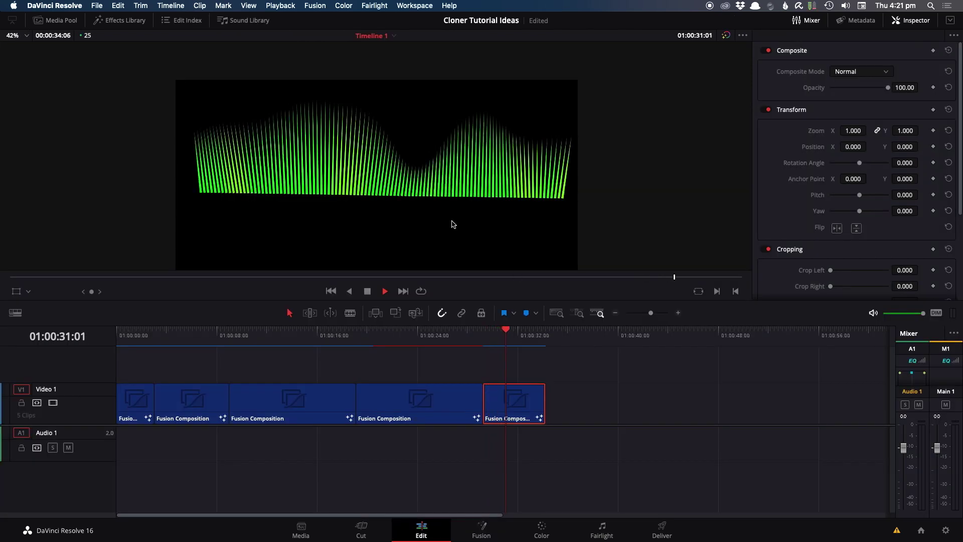
Stop the timeline playback and open the last Fusion Composition clip on the Fusion page.
{"action": "key", "text": "space"}
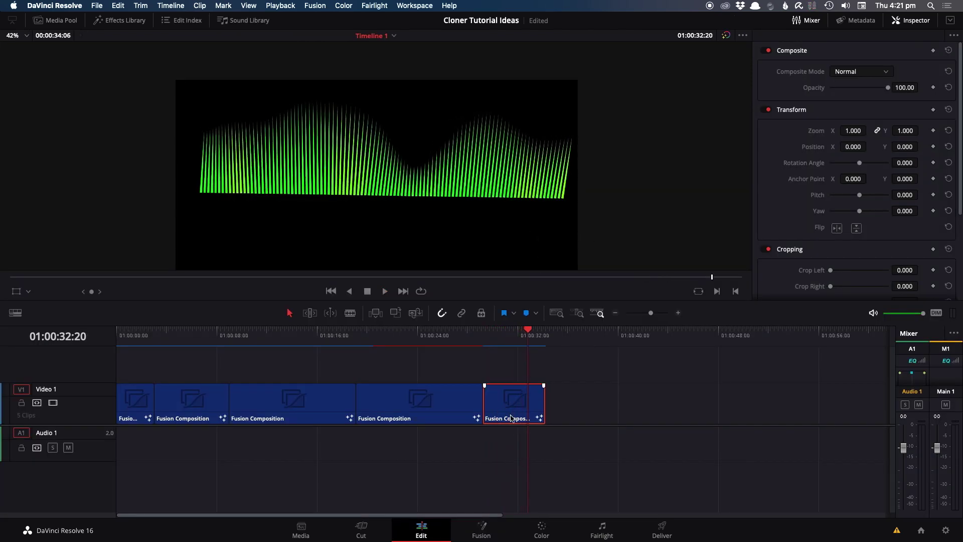
{"action": "left_click", "coordinate": [482, 530]}
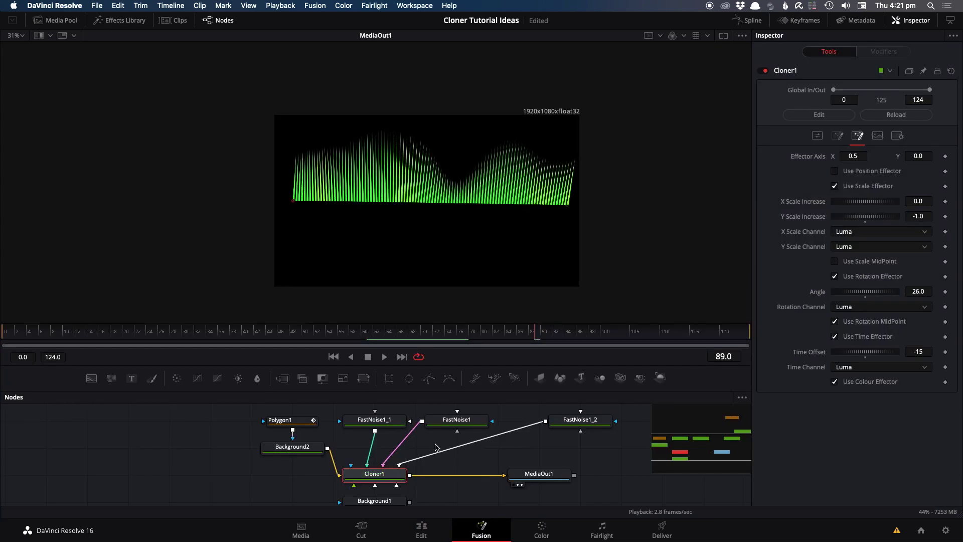
Show Background2 in the viewer, then return to Cloner1 and examine its Linear mode controls.
{"action": "left_click_drag", "start_coordinate": [310, 448], "coordinate": [441, 208]}
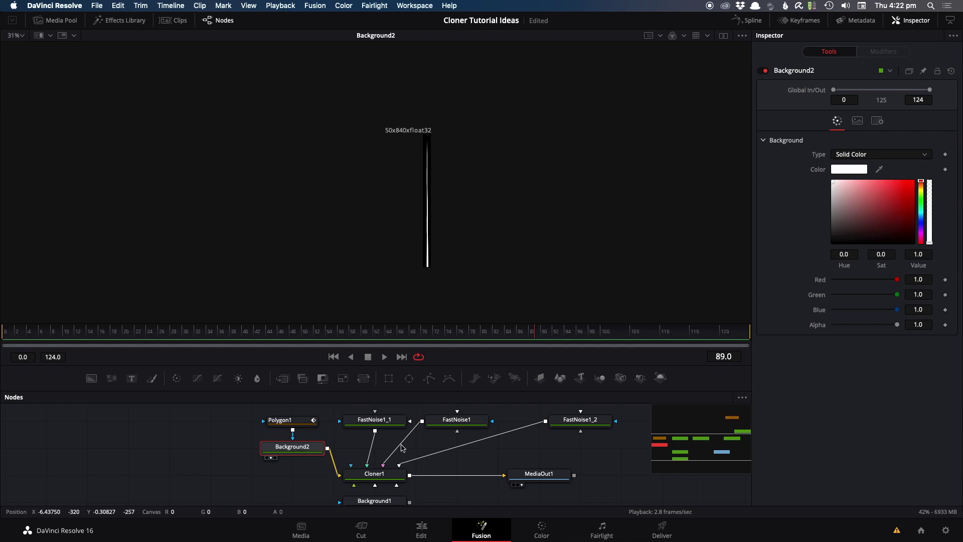
{"action": "left_click", "coordinate": [374, 473]}
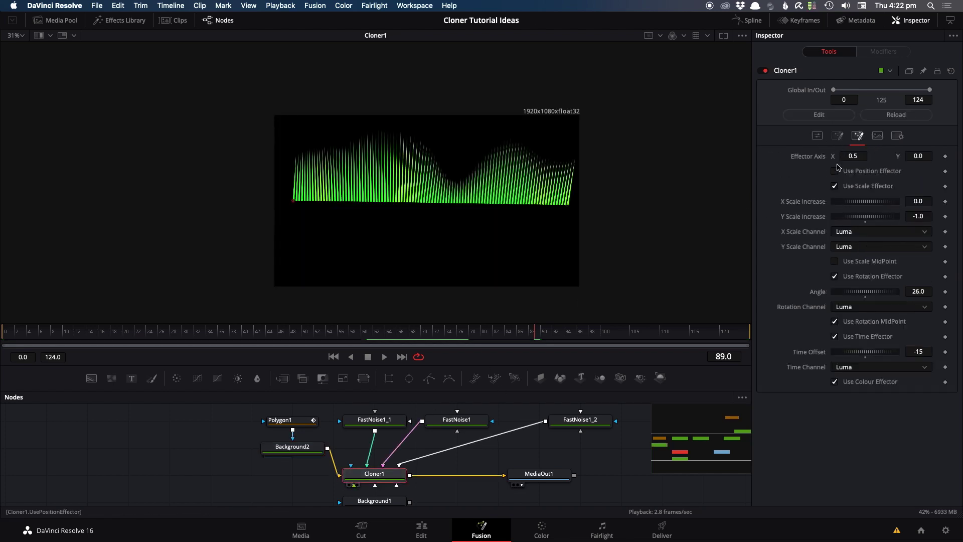
{"action": "left_click", "coordinate": [818, 134]}
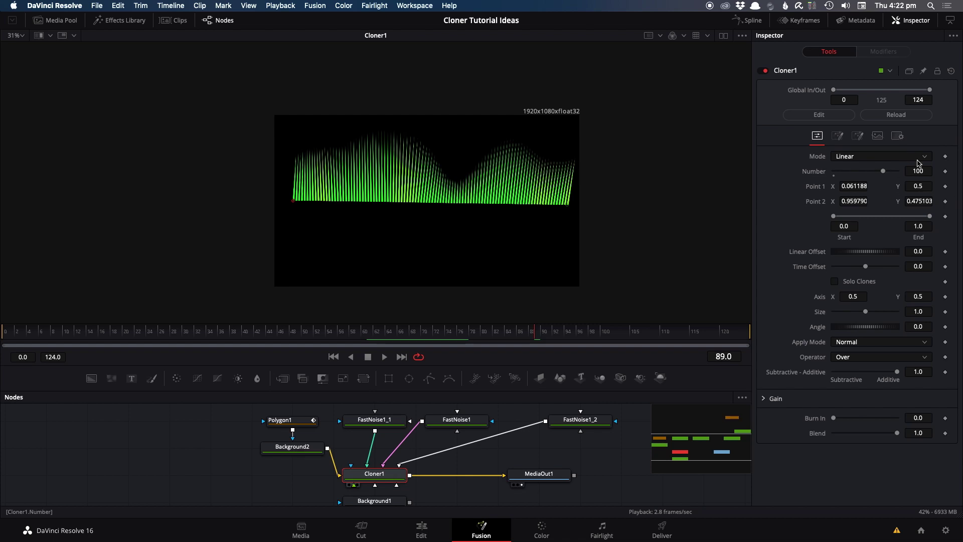
Show FastNoise1 in the viewer, play it briefly to frame 94, and examine Cloner1's effector settings.
{"action": "left_click", "coordinate": [456, 419]}
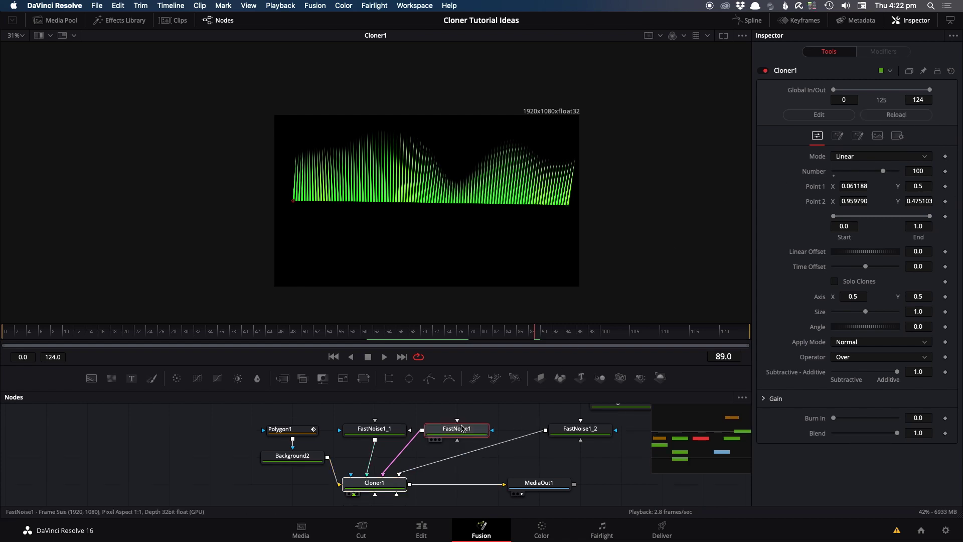
{"action": "key", "text": "space"}
{"action": "key", "text": "space"}
{"action": "left_click", "coordinate": [369, 487]}
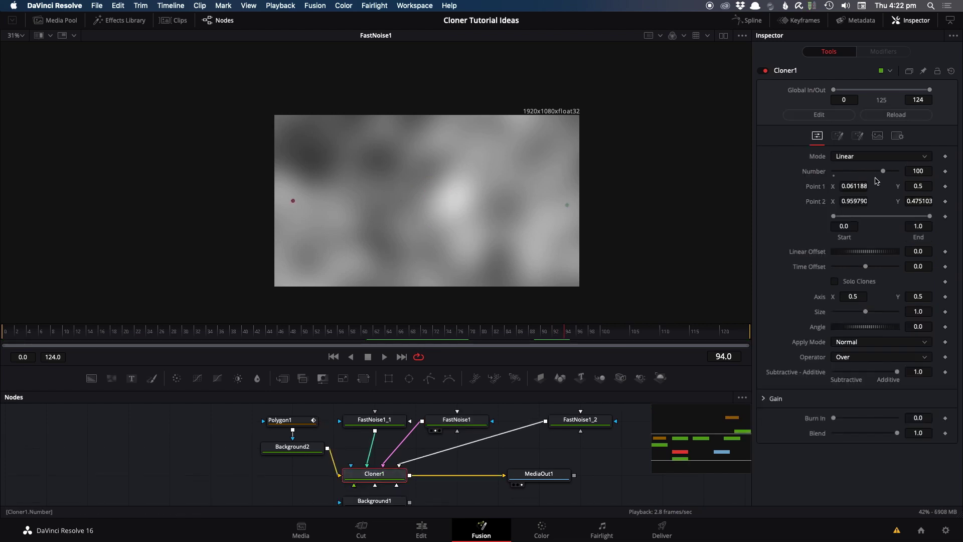
{"action": "left_click", "coordinate": [857, 137]}
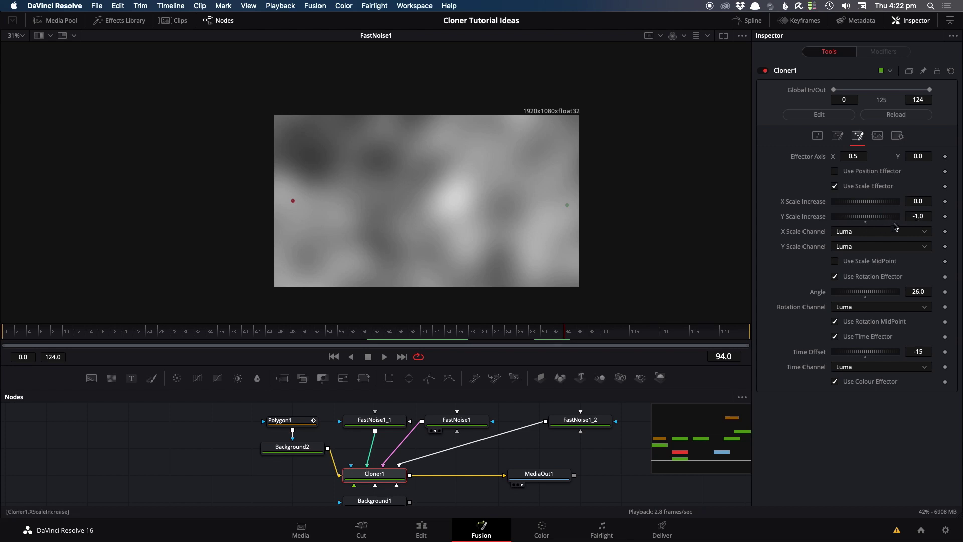
Compare Cloner1's output with the FastNoise1_1 map in the viewer, then play Cloner1 and view its spikes up close.
{"action": "left_click", "coordinate": [354, 485]}
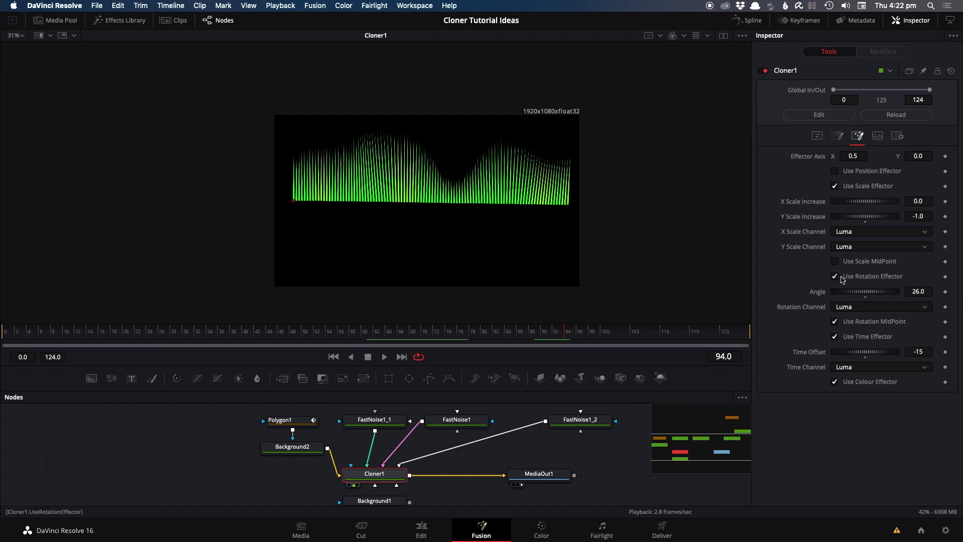
{"action": "left_click_drag", "start_coordinate": [363, 413], "coordinate": [495, 276]}
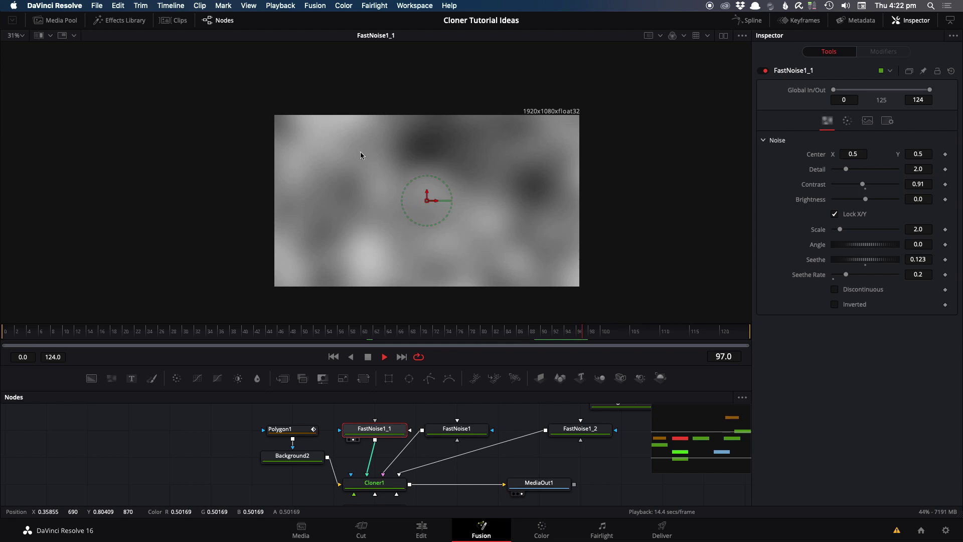
{"action": "left_click_drag", "start_coordinate": [373, 484], "coordinate": [495, 300]}
{"action": "key", "text": "space"}
{"action": "scroll", "coordinate": [450, 167], "scroll_direction": "up", "scroll_amount": 5}
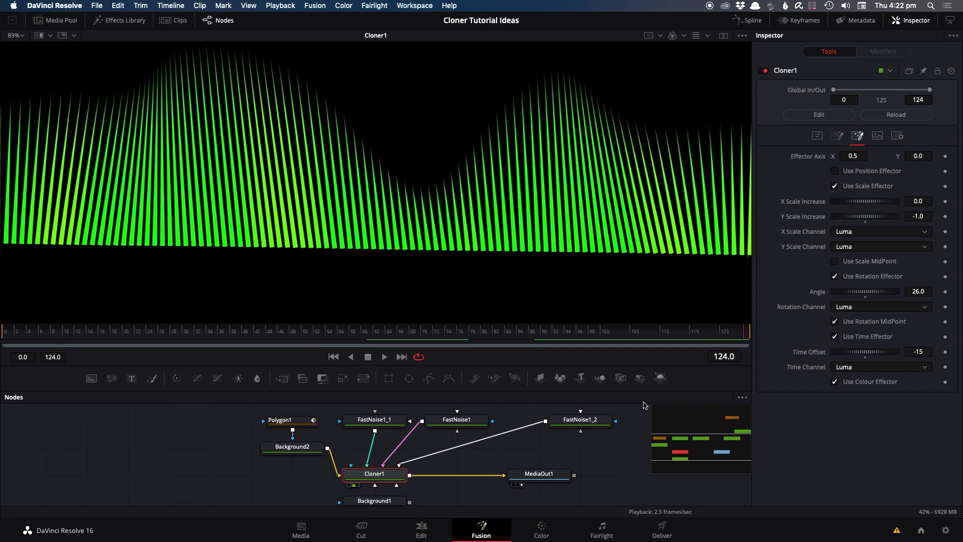
Show the FastNoise1_2 colour map in the viewer, stop playback at frame 6, and return to Cloner1 for a closer look.
{"action": "left_click_drag", "start_coordinate": [580, 419], "coordinate": [462, 176]}
{"action": "key", "text": "space"}
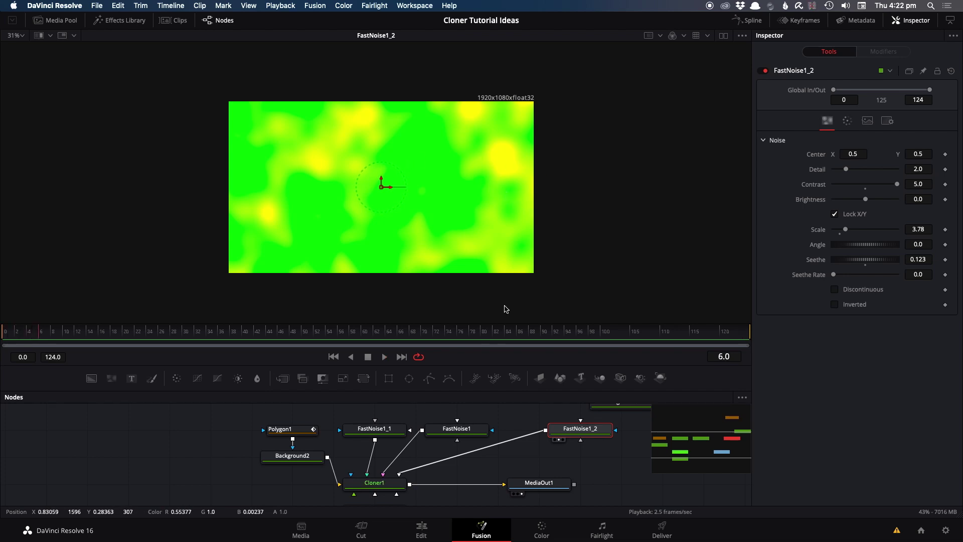
{"action": "left_click_drag", "start_coordinate": [374, 474], "coordinate": [469, 245]}
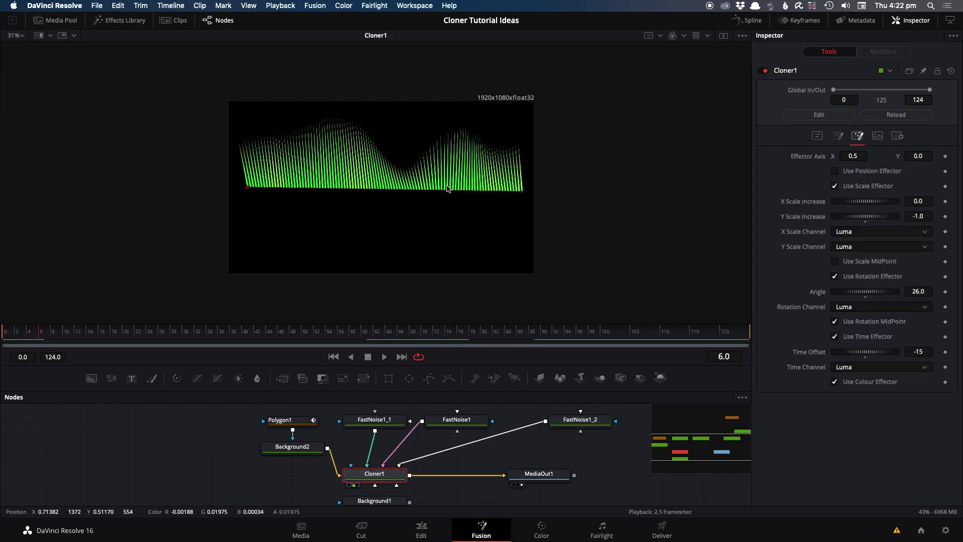
{"action": "left_click_drag", "start_coordinate": [446, 186], "coordinate": [446, 215]}
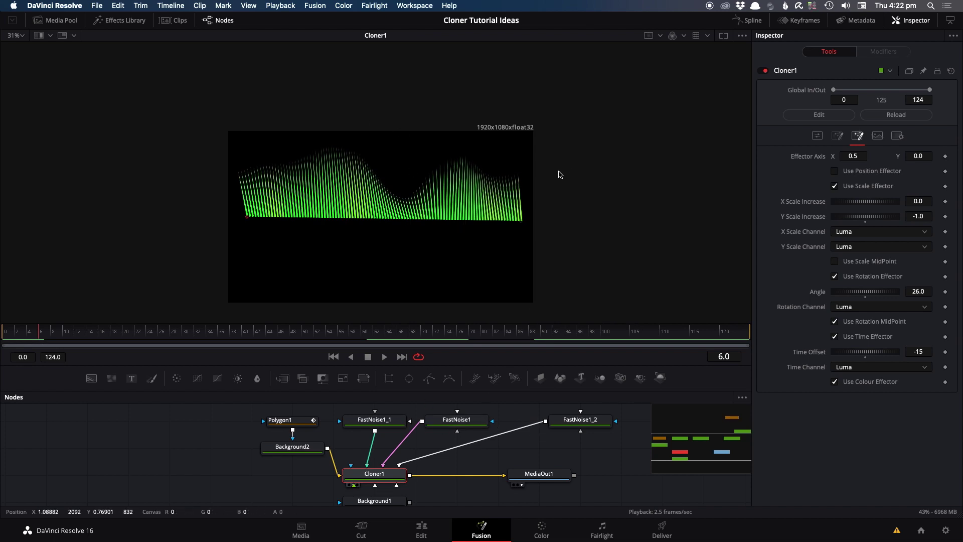
{"action": "scroll", "coordinate": [361, 199], "scroll_direction": "up", "scroll_amount": 5}
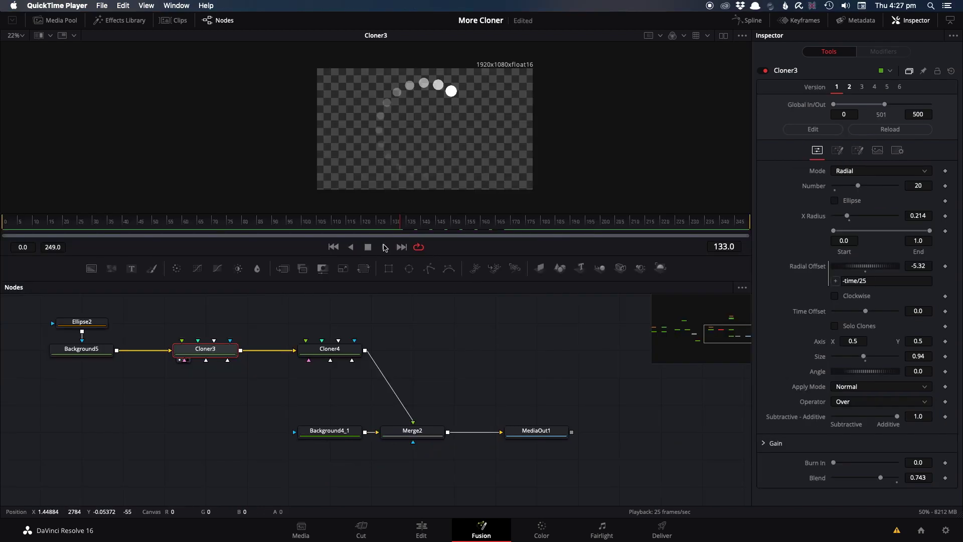
Play Cloner3's radial animation, go to frame 122, and compare its version 2 with version 1.
{"action": "left_click", "coordinate": [383, 248]}
{"action": "left_click", "coordinate": [384, 247]}
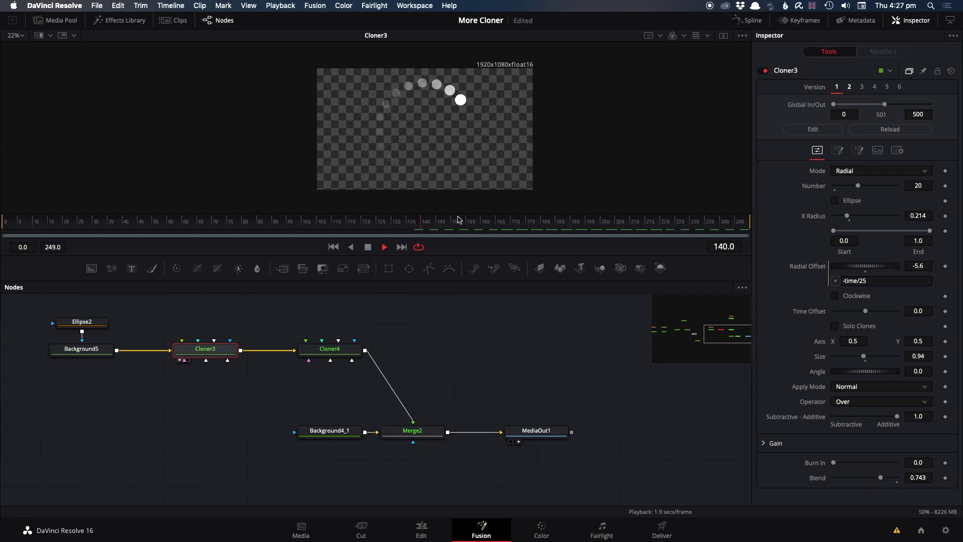
{"action": "left_click_drag", "start_coordinate": [434, 223], "coordinate": [367, 222]}
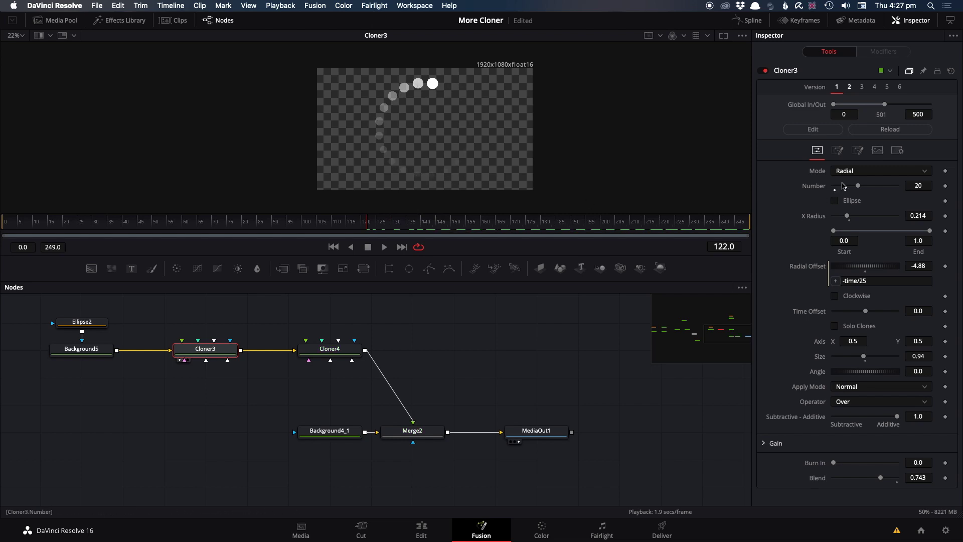
{"action": "left_click", "coordinate": [850, 87]}
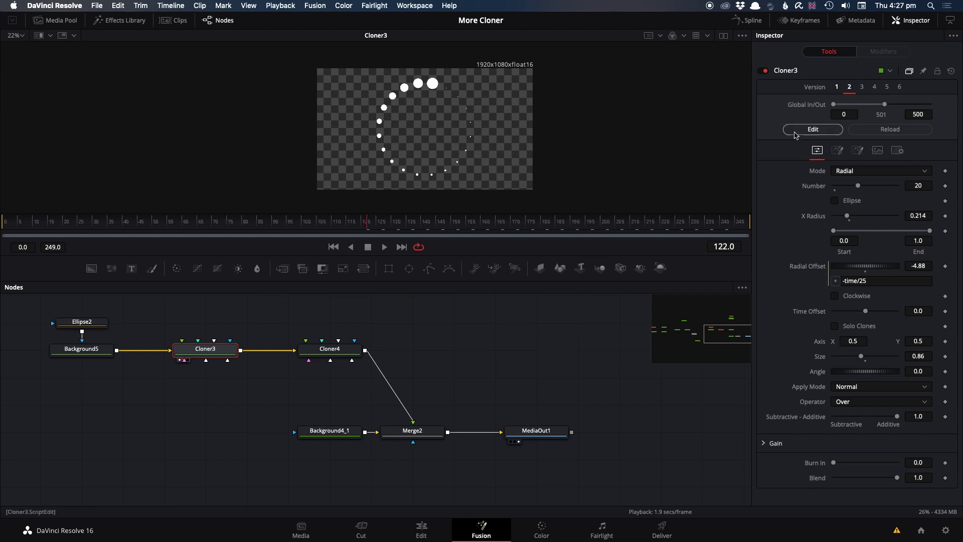
{"action": "left_click", "coordinate": [836, 87]}
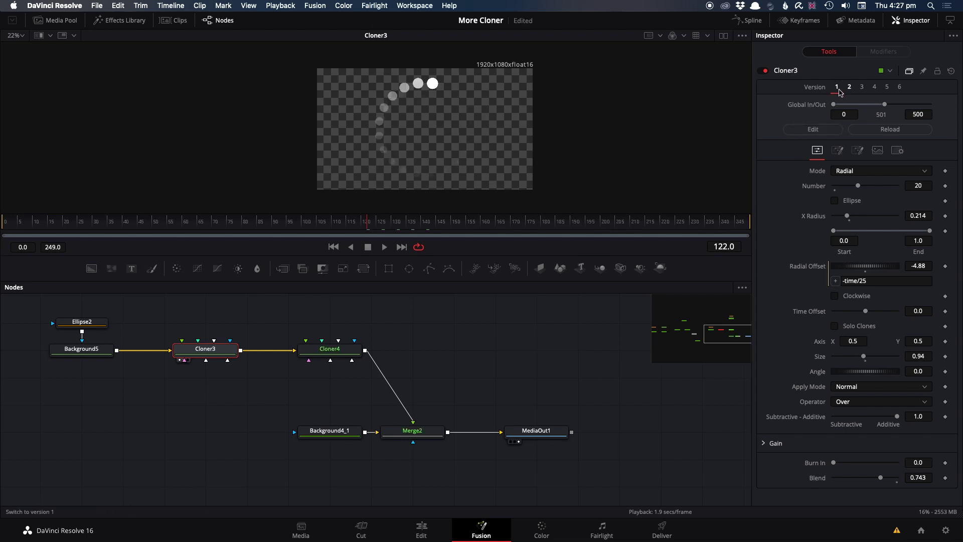
Show Cloner4 in the viewer and compare its linear versions 2 and 1 during playback.
{"action": "left_click", "coordinate": [338, 350]}
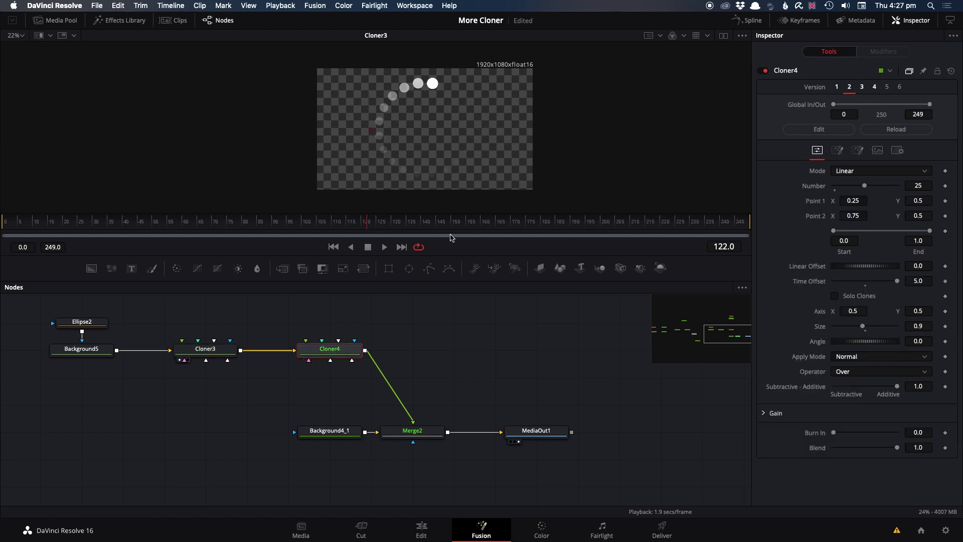
{"action": "key", "text": "1"}
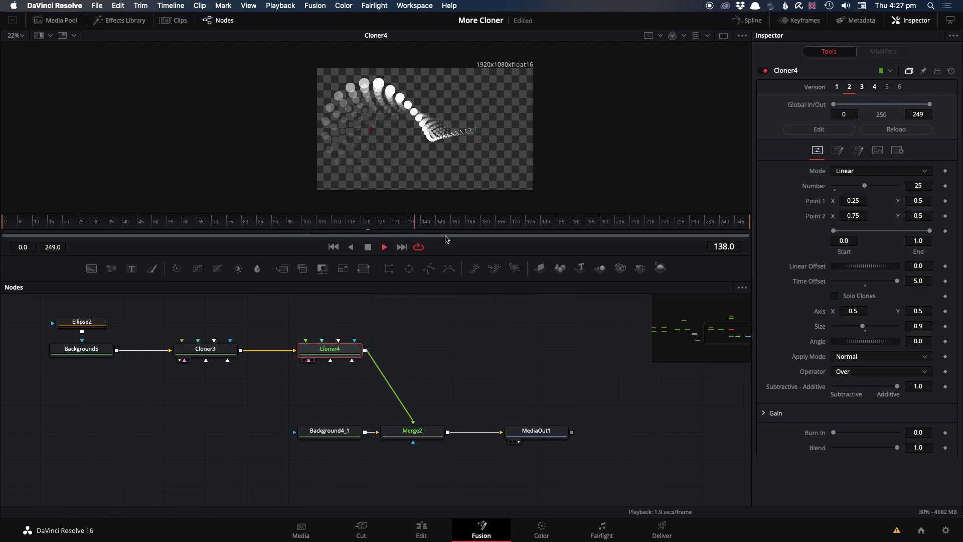
{"action": "key", "text": "space"}
{"action": "left_click", "coordinate": [836, 87]}
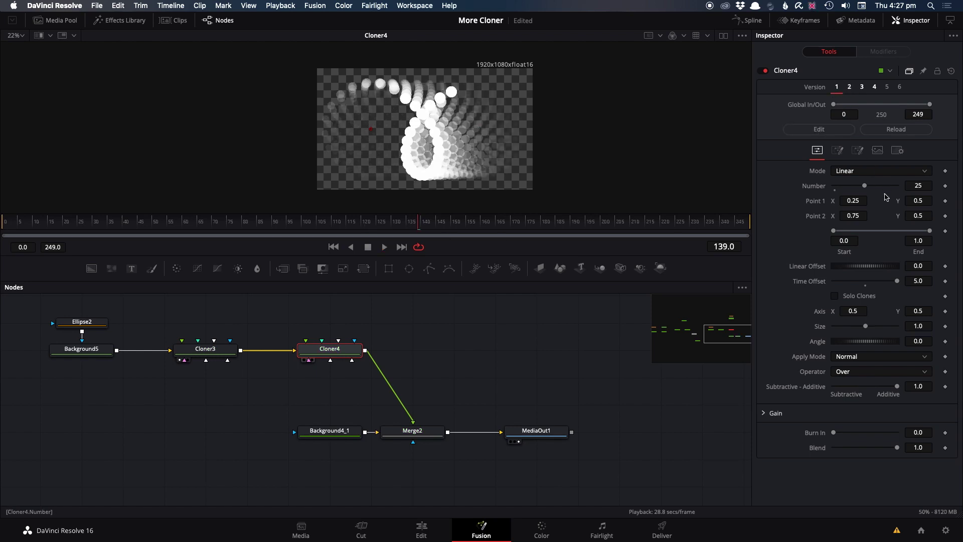
{"action": "key", "text": "space"}
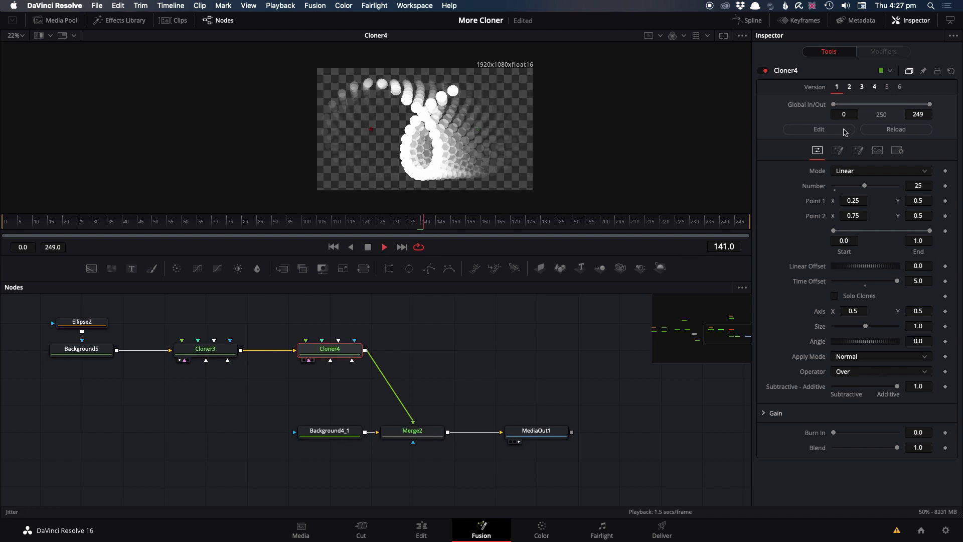
Switch Cloner4 through its other versions to the Bezier version 4 and play the animation.
{"action": "left_click", "coordinate": [854, 88]}
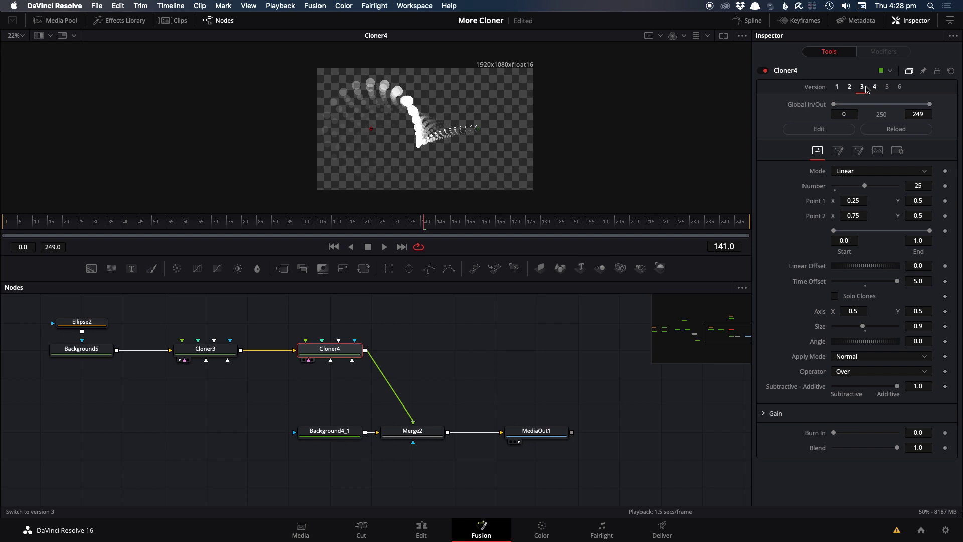
{"action": "left_click", "coordinate": [873, 88]}
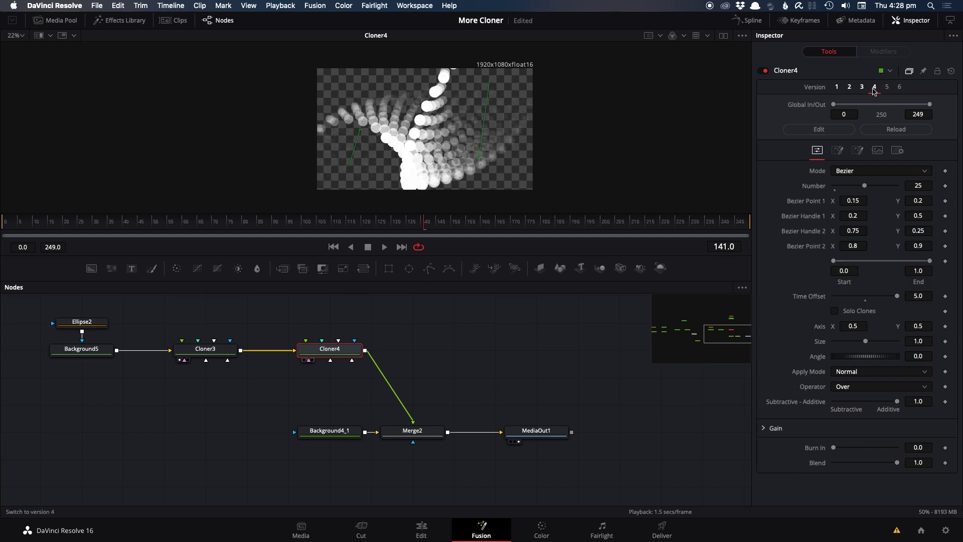
{"action": "key", "text": "space"}
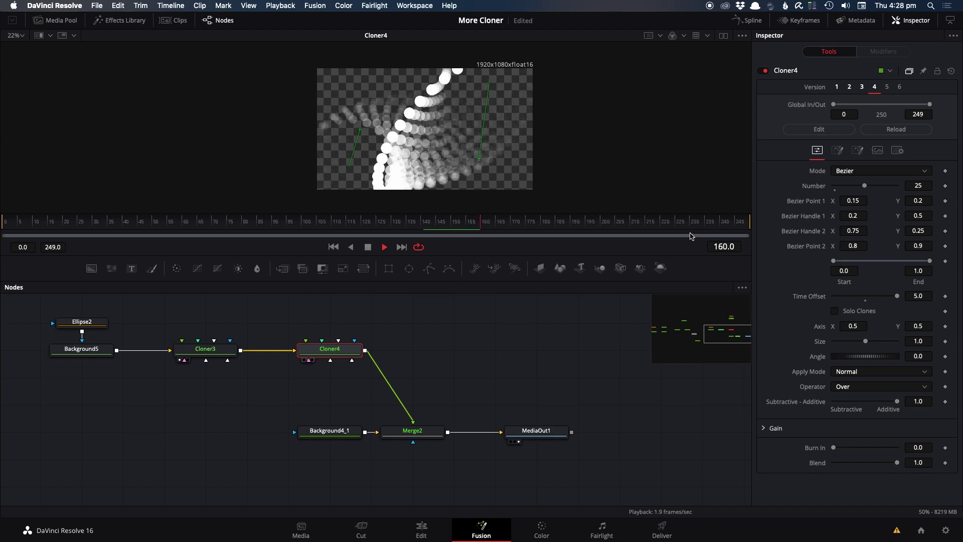
Switch Cloner3 to version 2 and enlarge the viewer area to show the whole Cloner4 frame during playback.
{"action": "left_click", "coordinate": [205, 350]}
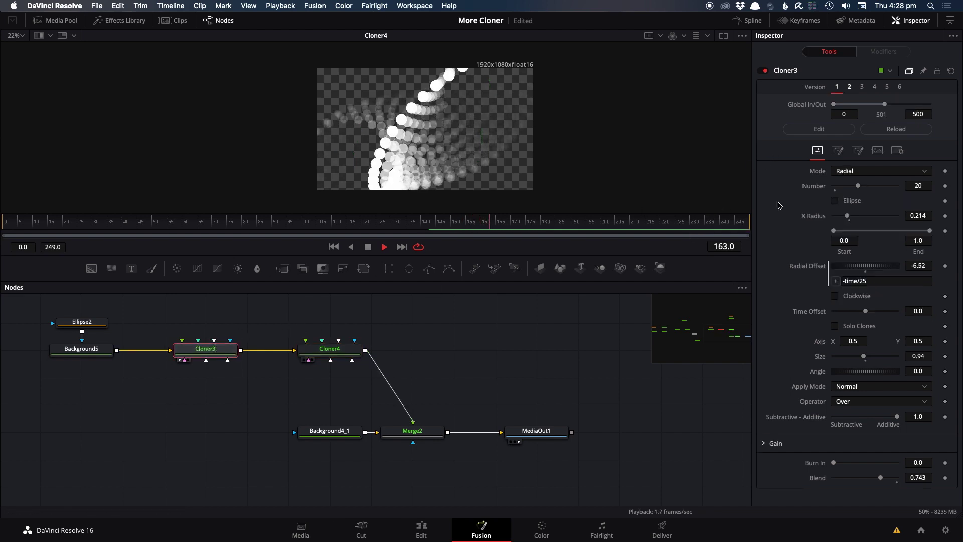
{"action": "left_click", "coordinate": [849, 87]}
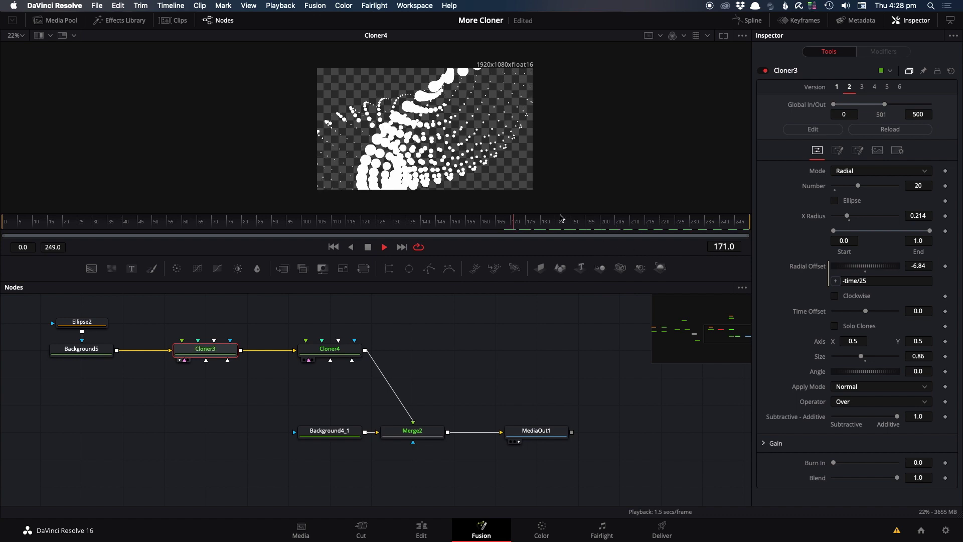
{"action": "scroll", "coordinate": [402, 120], "scroll_direction": "up", "scroll_amount": 5}
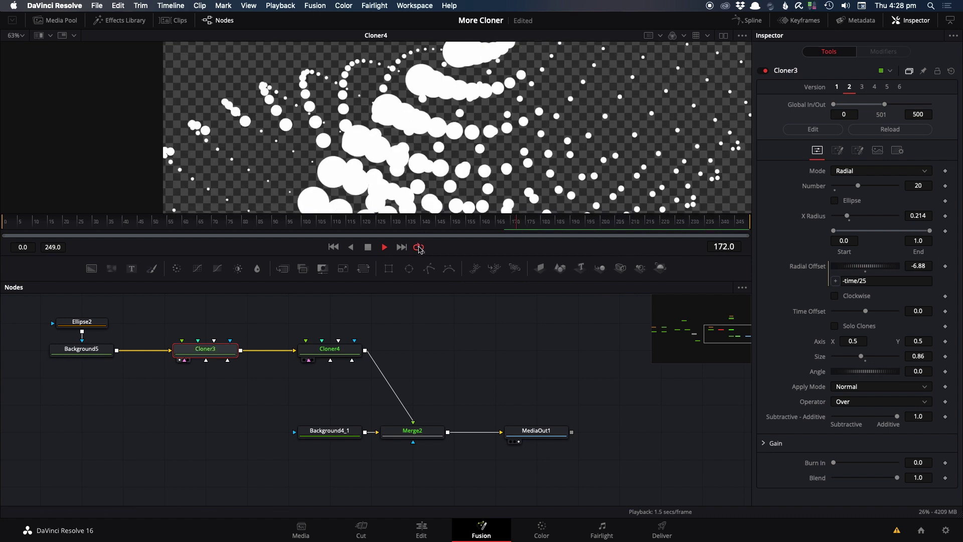
{"action": "left_click_drag", "start_coordinate": [441, 257], "coordinate": [447, 406]}
{"action": "scroll", "coordinate": [506, 284], "scroll_direction": "down", "scroll_amount": 3}
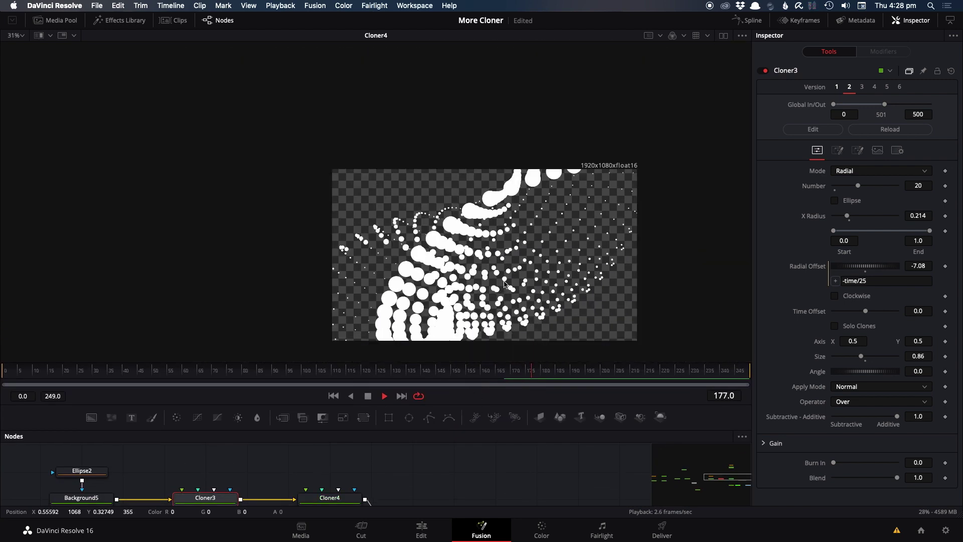
{"action": "left_click_drag", "start_coordinate": [506, 284], "coordinate": [476, 218]}
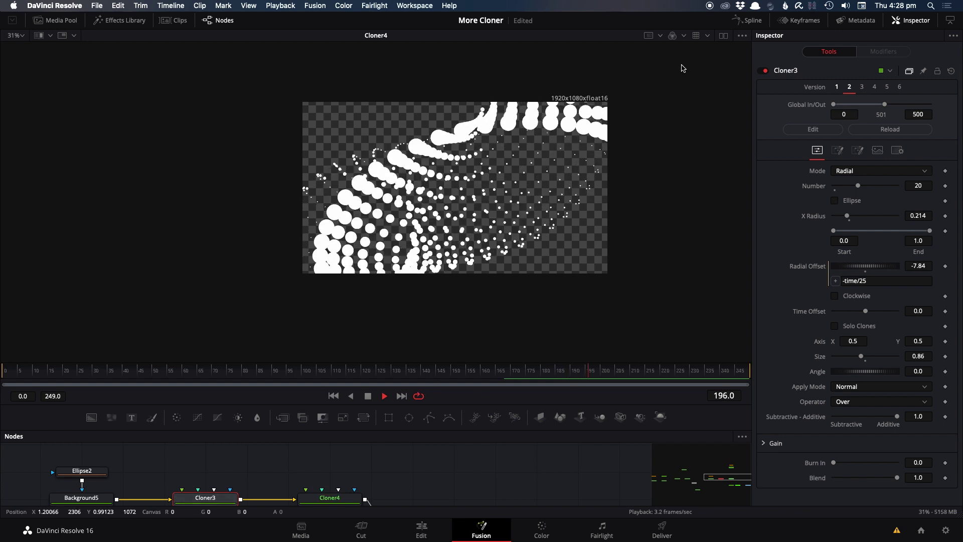
Show Cloner3 and Cloner4 side by side in two viewers, with the full Cloner4 frame in view.
{"action": "left_click", "coordinate": [723, 36]}
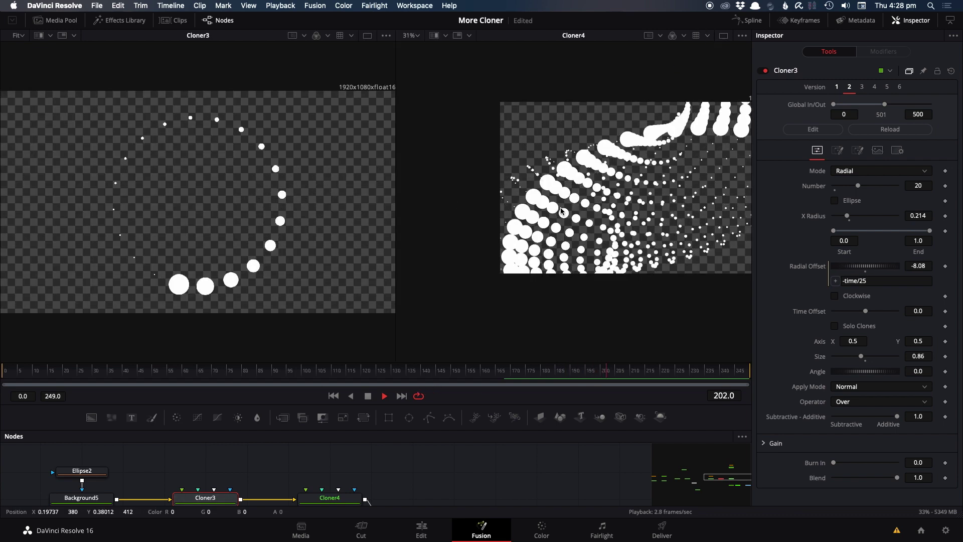
{"action": "left_click_drag", "start_coordinate": [561, 211], "coordinate": [512, 237]}
{"action": "scroll", "coordinate": [526, 221], "scroll_direction": "down", "scroll_amount": 1}
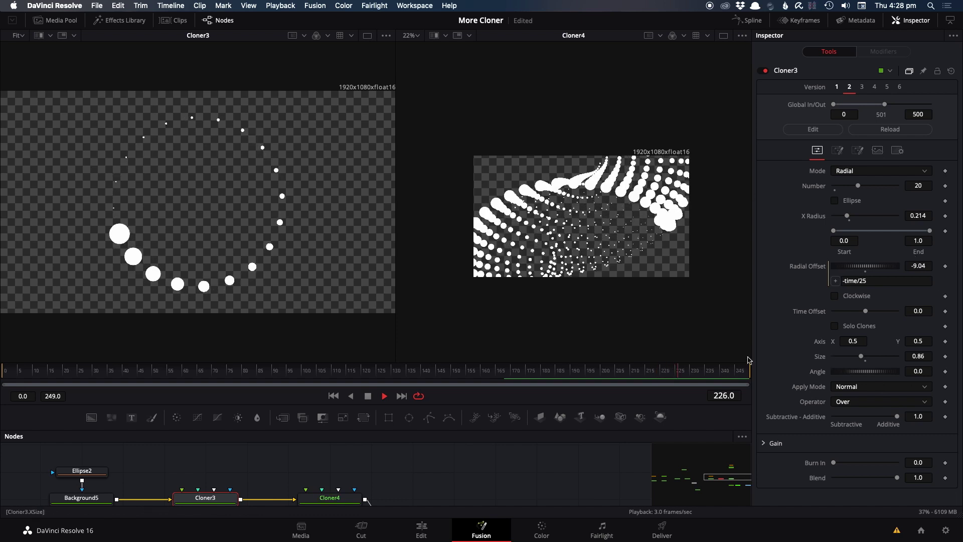
Switch Cloner4 to its linear version 3 and Cloner3 to version 1 while both viewers play.
{"action": "left_click", "coordinate": [348, 498]}
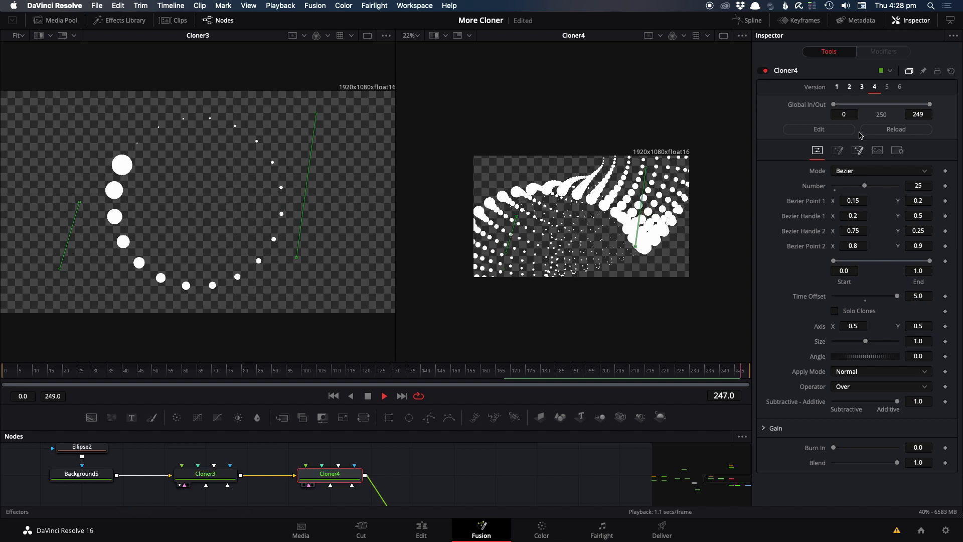
{"action": "left_click", "coordinate": [860, 87]}
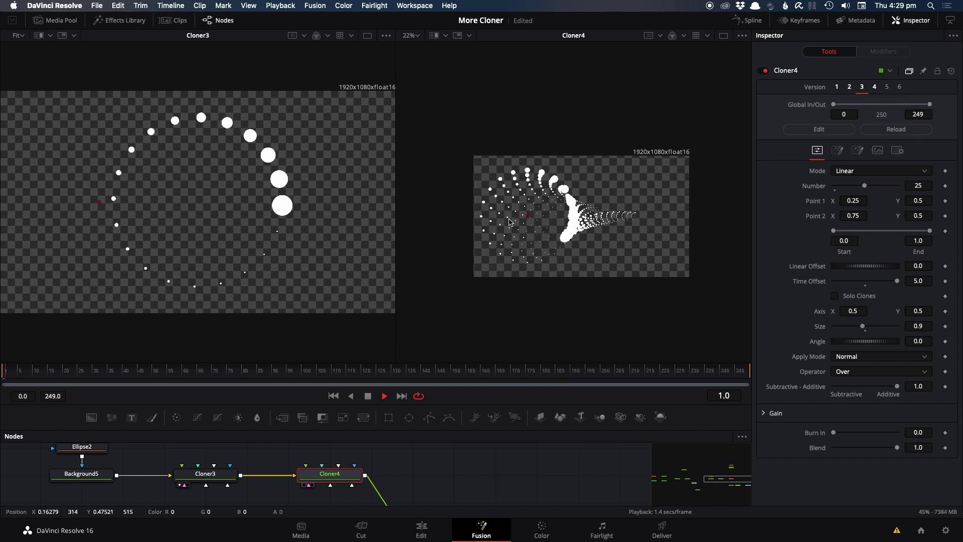
{"action": "scroll", "coordinate": [511, 217], "scroll_direction": "up", "scroll_amount": 2}
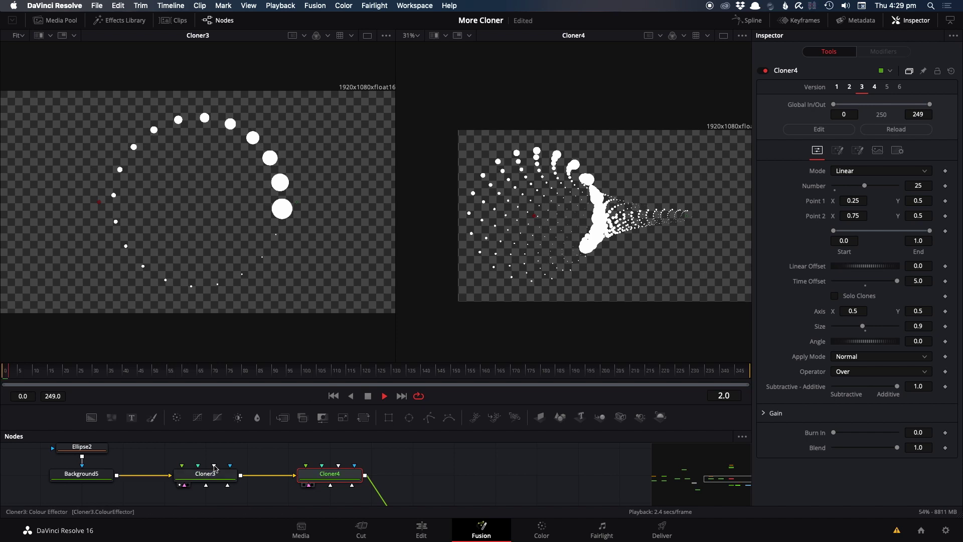
{"action": "left_click", "coordinate": [204, 477]}
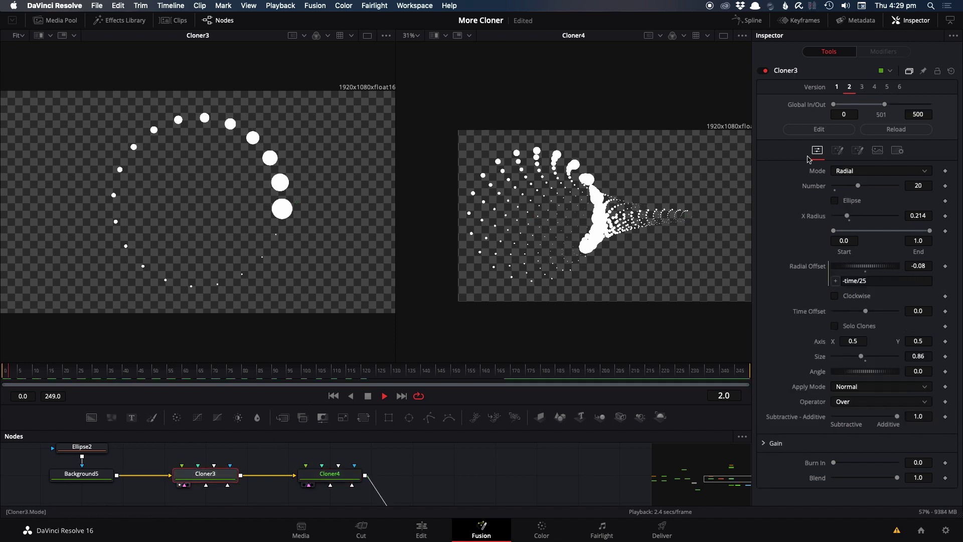
{"action": "left_click", "coordinate": [836, 87]}
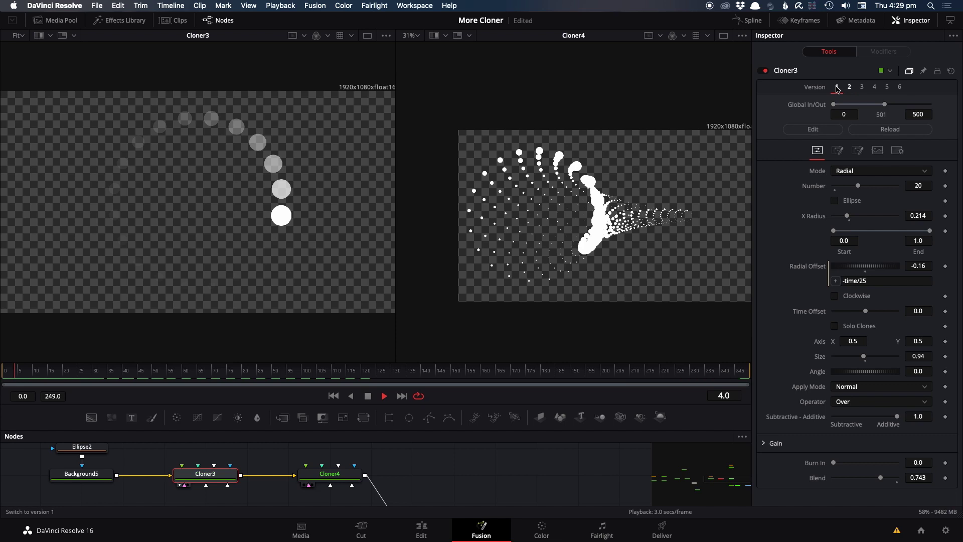